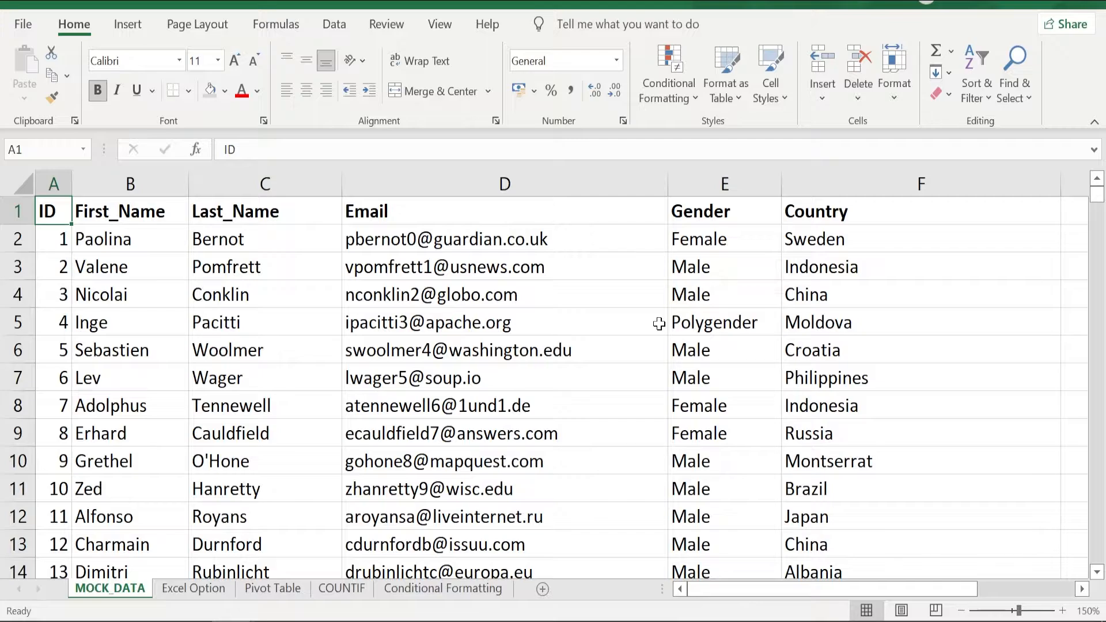
# Remove the duplicate countries from the Country column of the Excel Option sheet, treating the first row as a header.
pyautogui.click(853, 266)
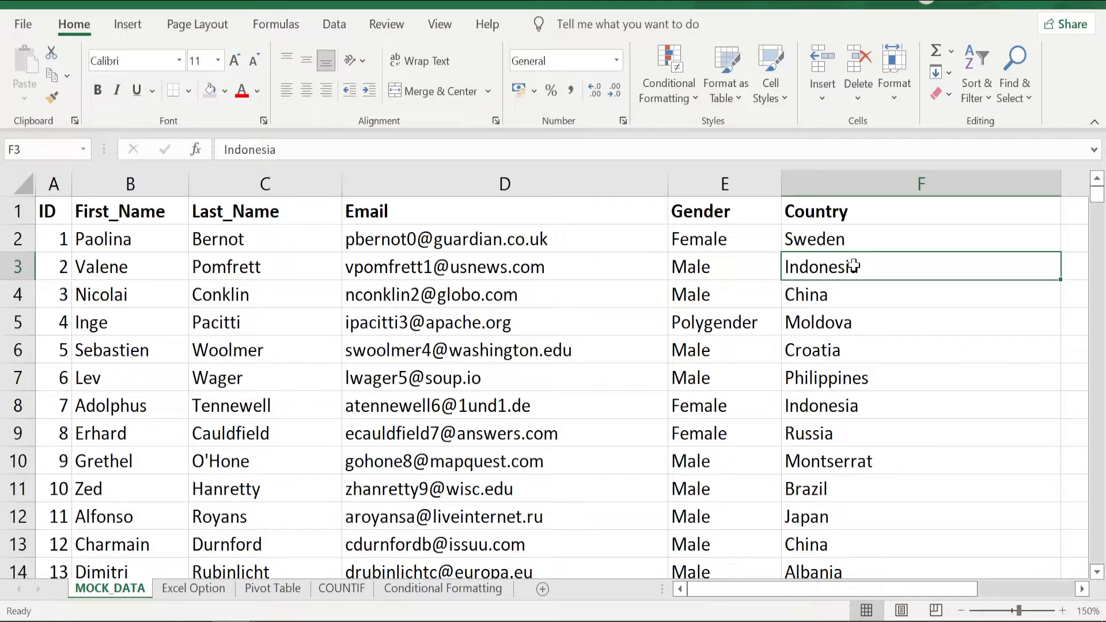
pyautogui.click(825, 399)
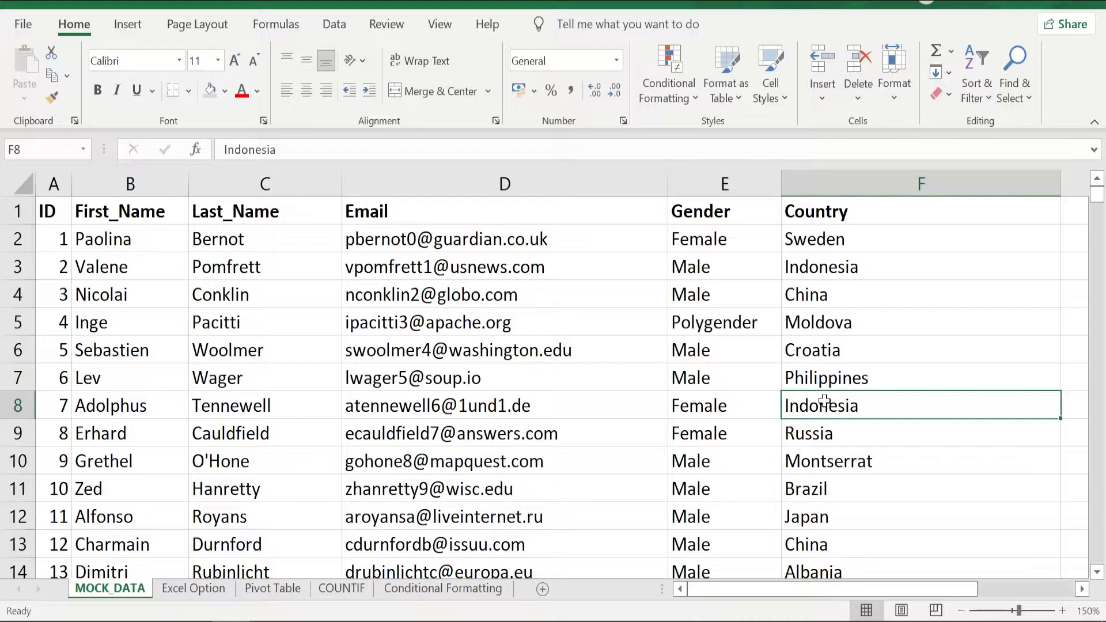
pyautogui.click(193, 588)
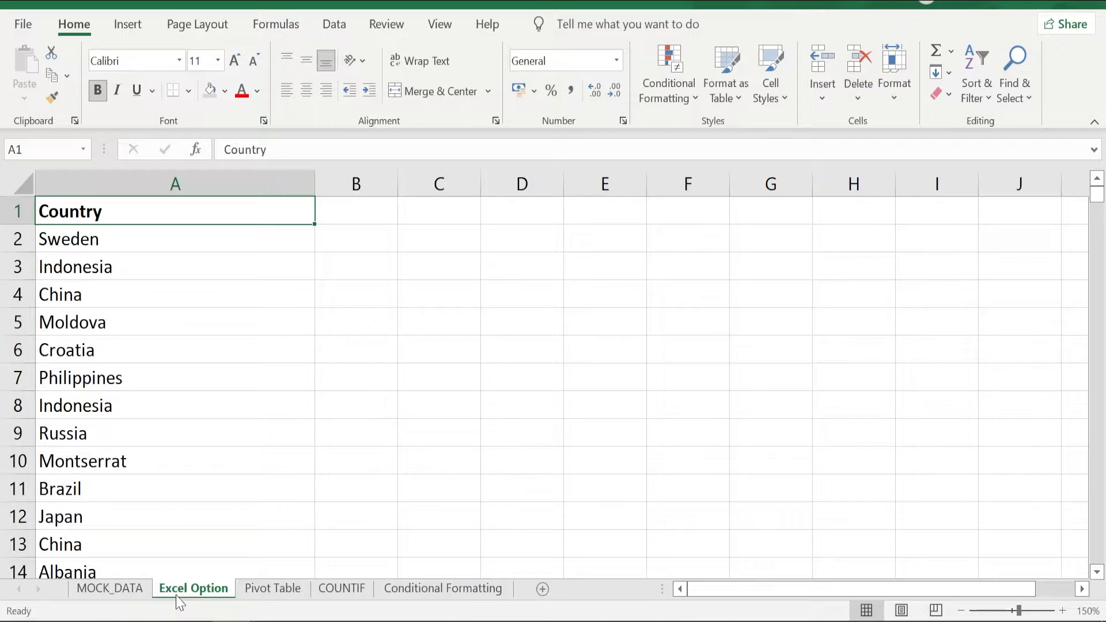
pyautogui.hotkey('ctrl', 'shift', 'Down')
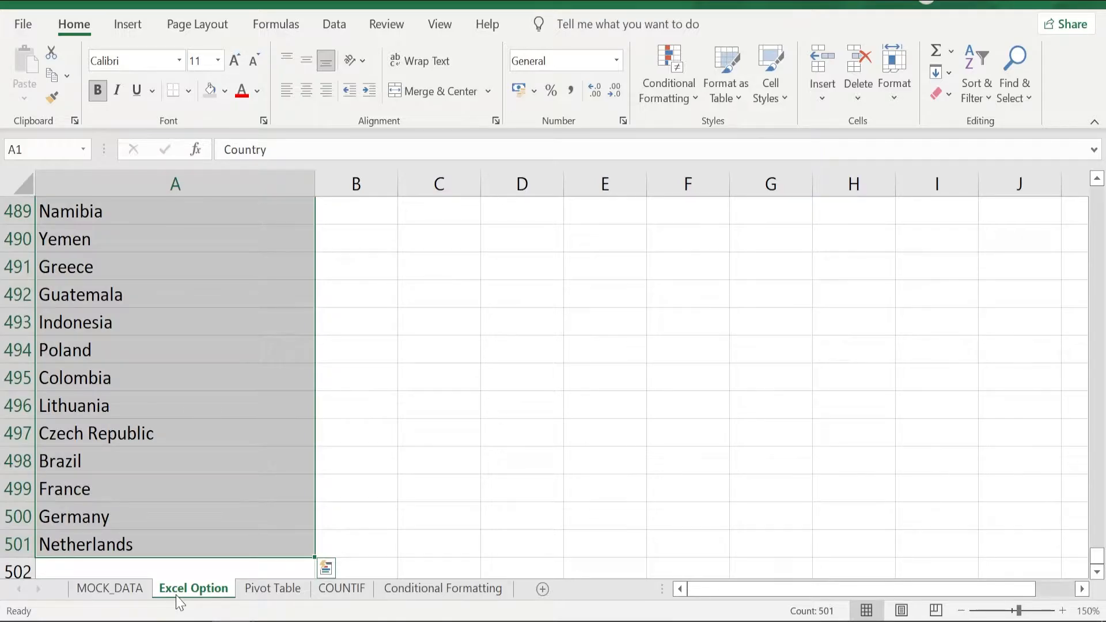
pyautogui.click(334, 24)
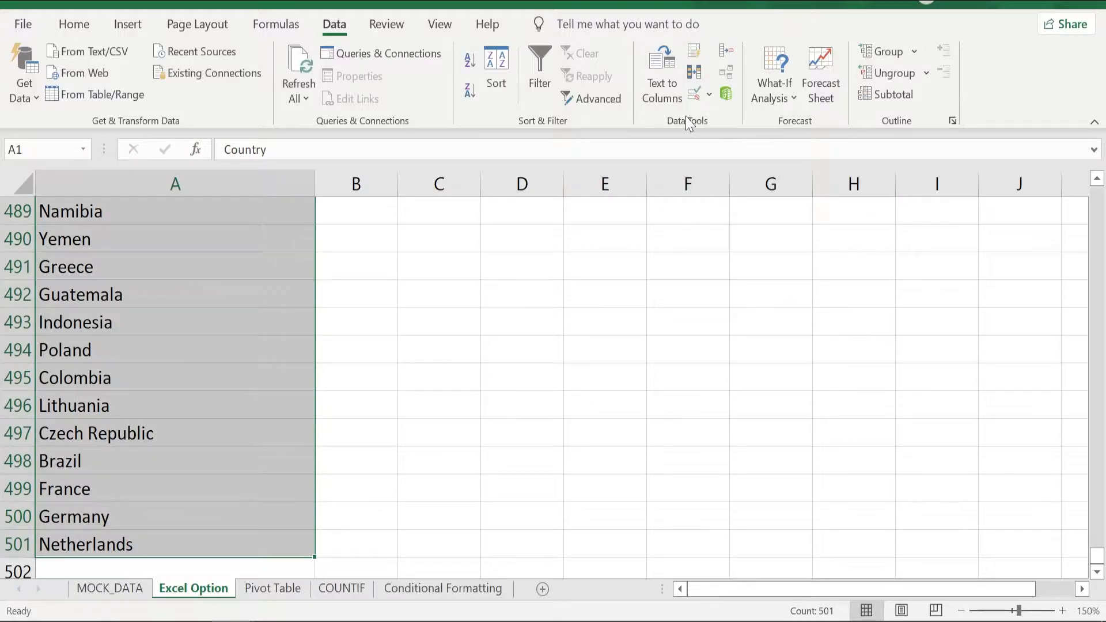
pyautogui.click(695, 73)
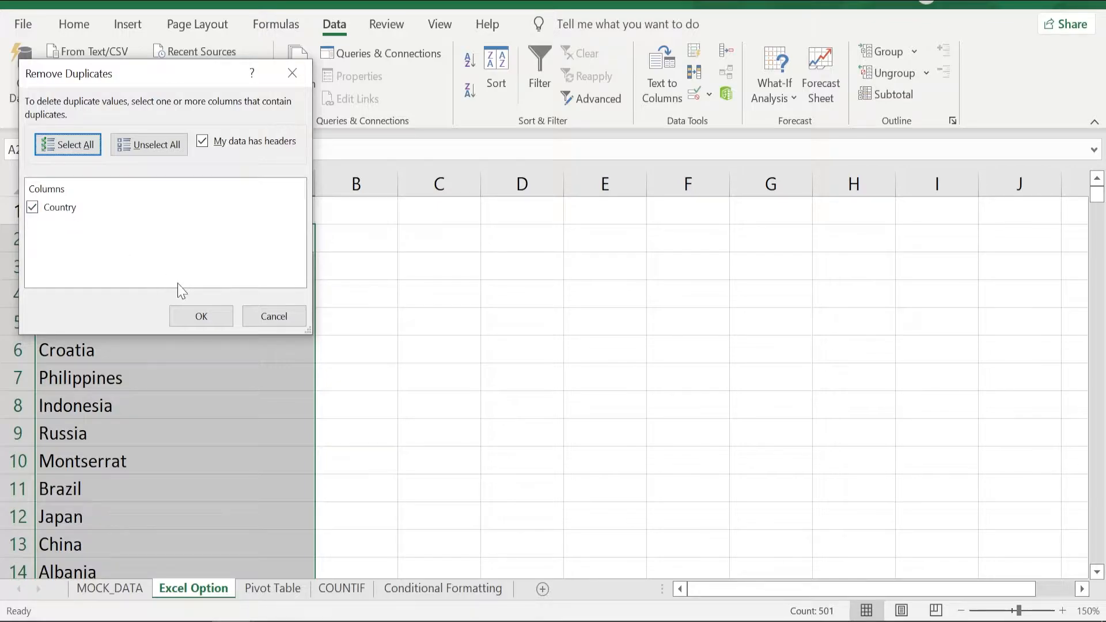
pyautogui.click(205, 316)
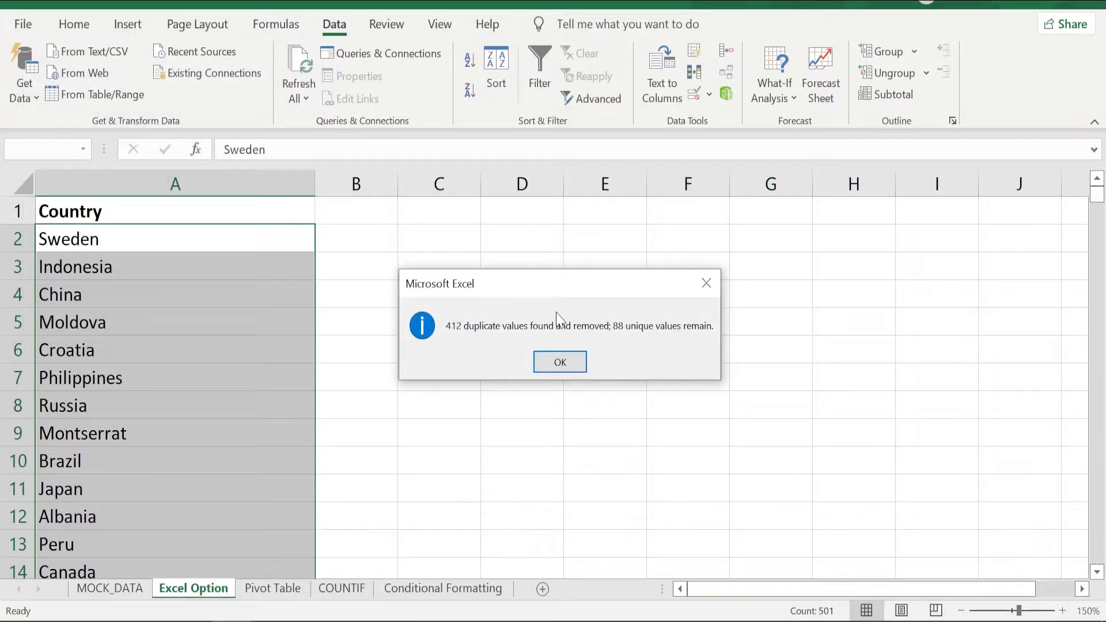
pyautogui.click(560, 362)
pyautogui.hotkey('ctrl', 'Down')
pyautogui.hotkey('ctrl', 'Up')
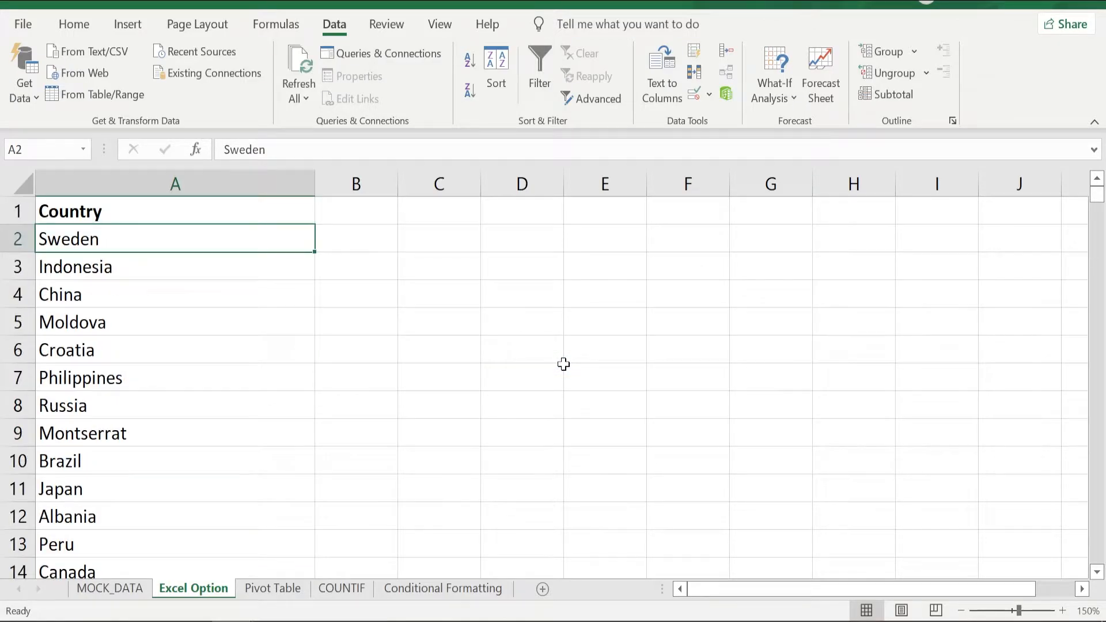
pyautogui.hotkey('ctrl', 'shift', 'Down')
# Create a PivotTable from MOCK_DATA range A1:F501 in cell A3 of the existing Pivot Table sheet.
pyautogui.click(110, 588)
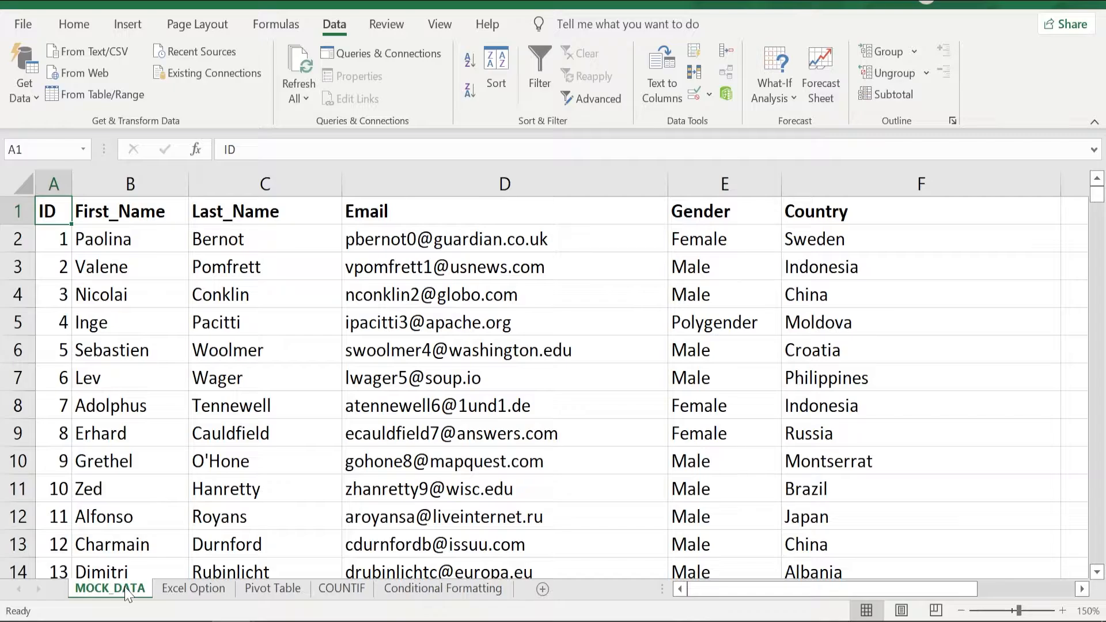
pyautogui.hotkey('ctrl', 'shift', 'Right')
pyautogui.hotkey('ctrl', 'shift', 'Down')
pyautogui.click(141, 26)
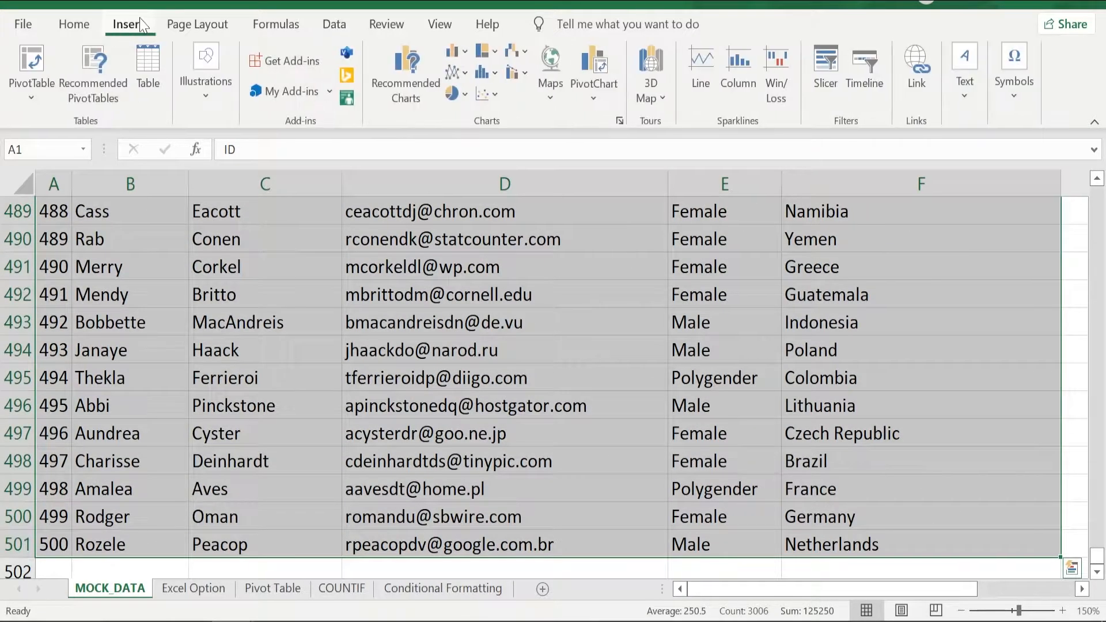
pyautogui.click(31, 92)
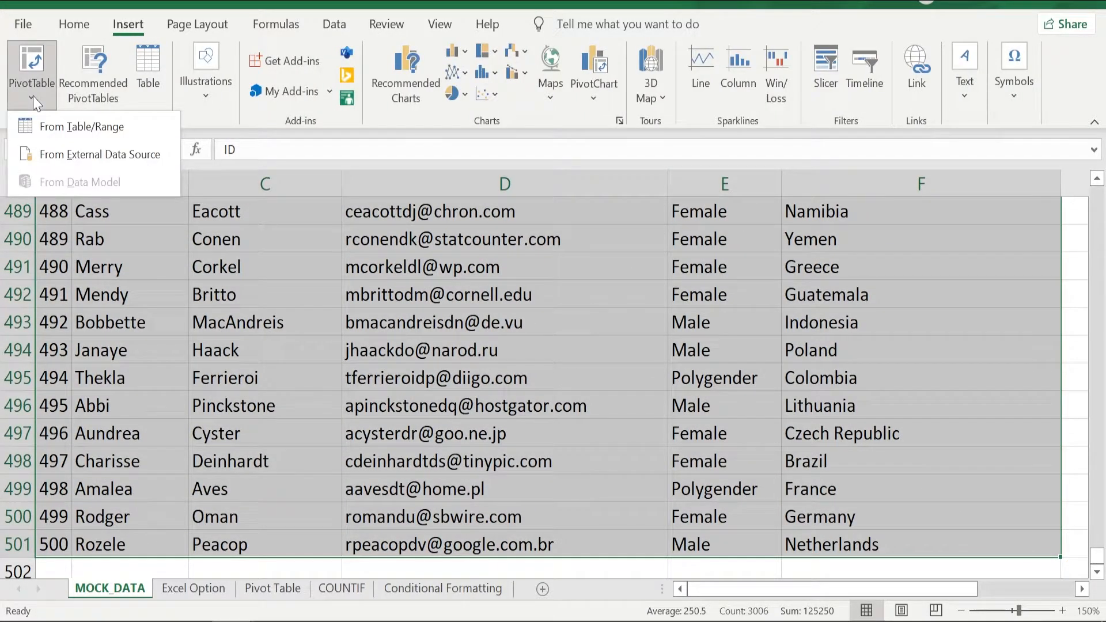
pyautogui.click(80, 127)
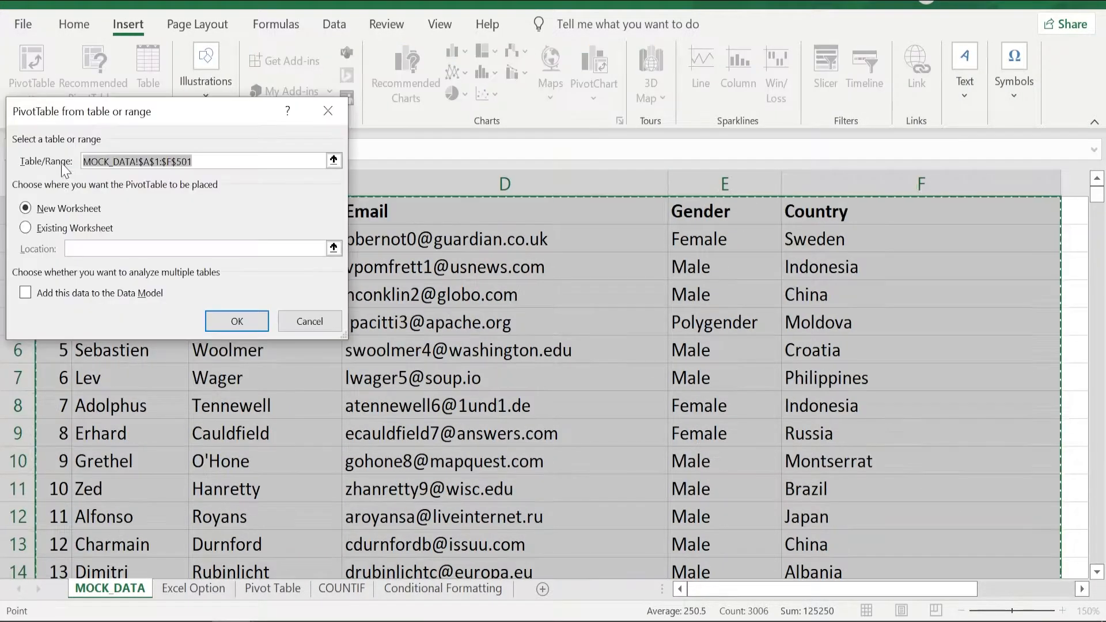
pyautogui.click(25, 228)
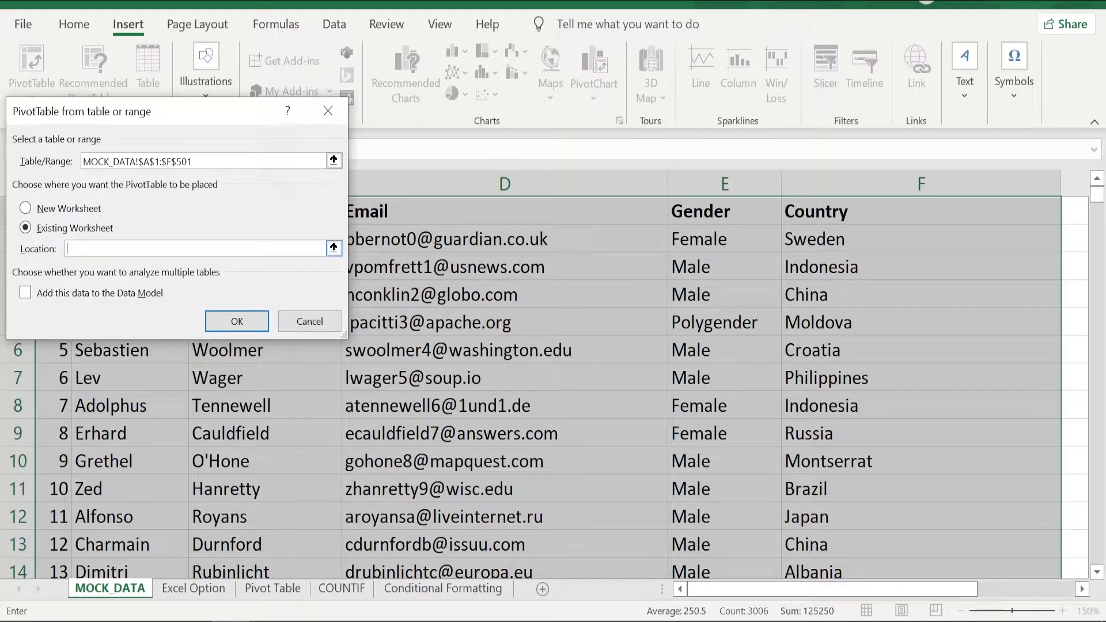
pyautogui.click(269, 589)
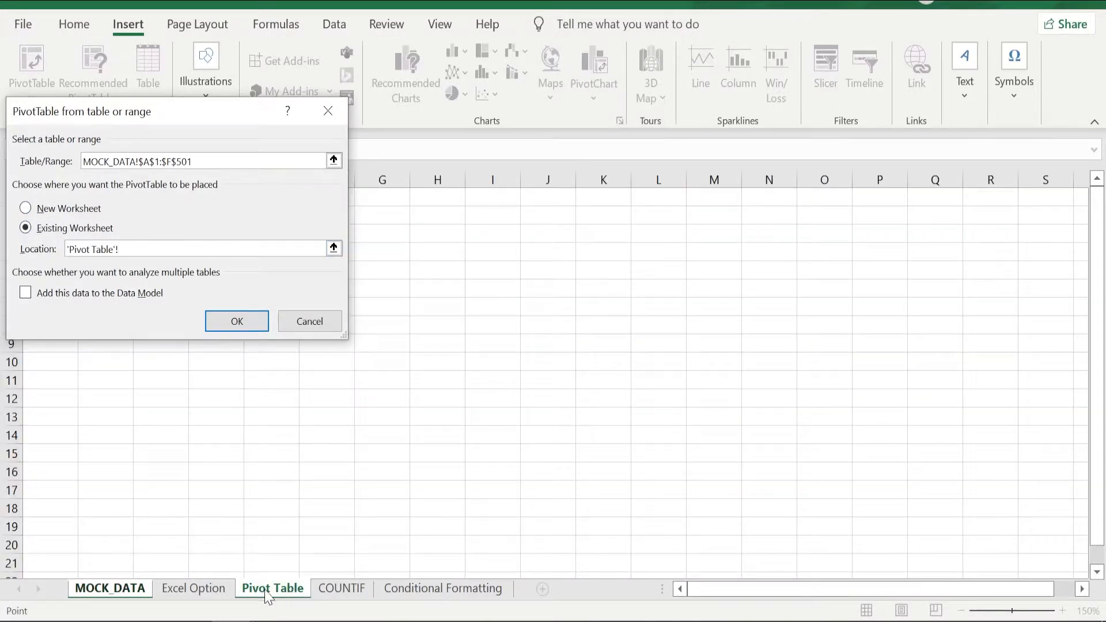
pyautogui.moveTo(195, 116); pyautogui.dragTo(441, 69)
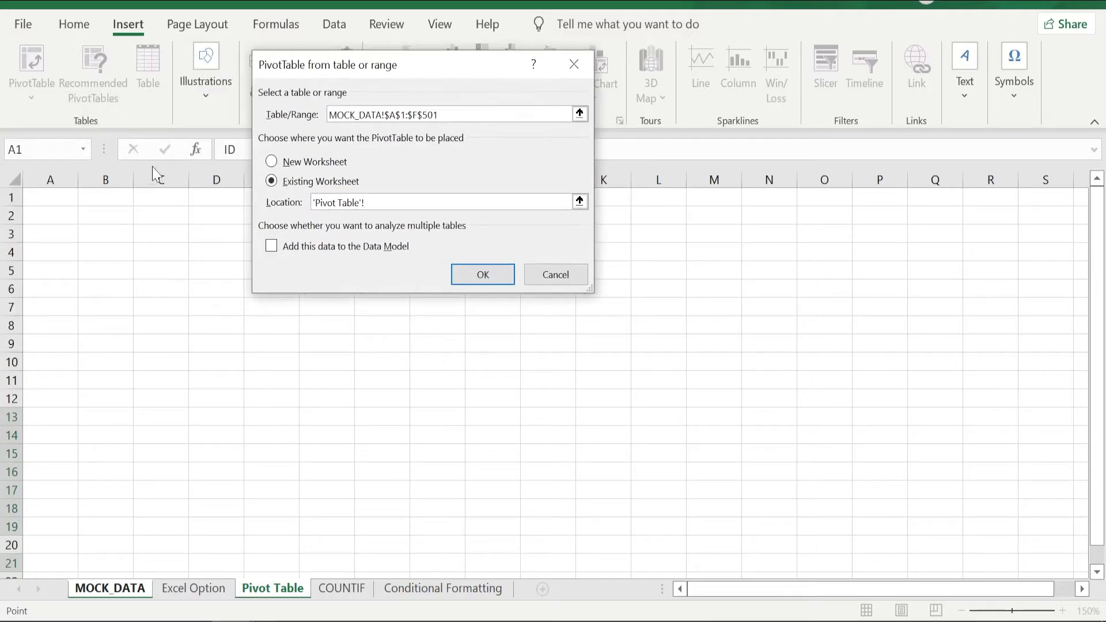
pyautogui.click(50, 233)
pyautogui.click(483, 274)
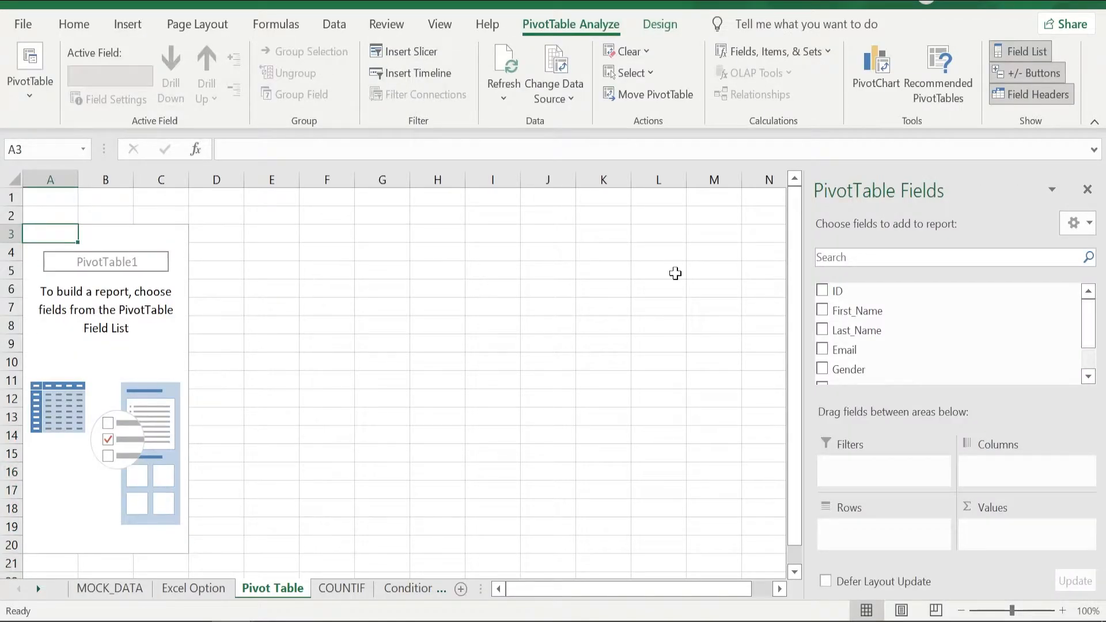
# Add the Country field to the PivotTable's rows and check the count of the listed countries.
pyautogui.click(862, 259)
pyautogui.scroll(-1, 909, 349)
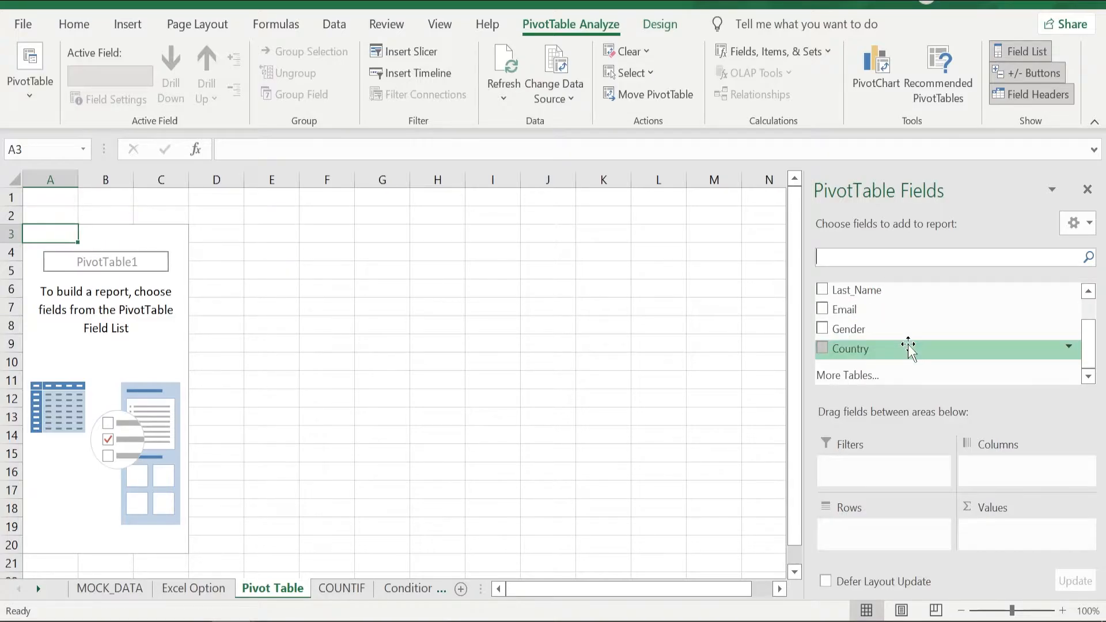
pyautogui.moveTo(908, 346)
pyautogui.mouseDown()
pyautogui.moveTo(906, 516)
pyautogui.moveTo(894, 539)
pyautogui.moveTo(879, 533)
pyautogui.mouseUp()
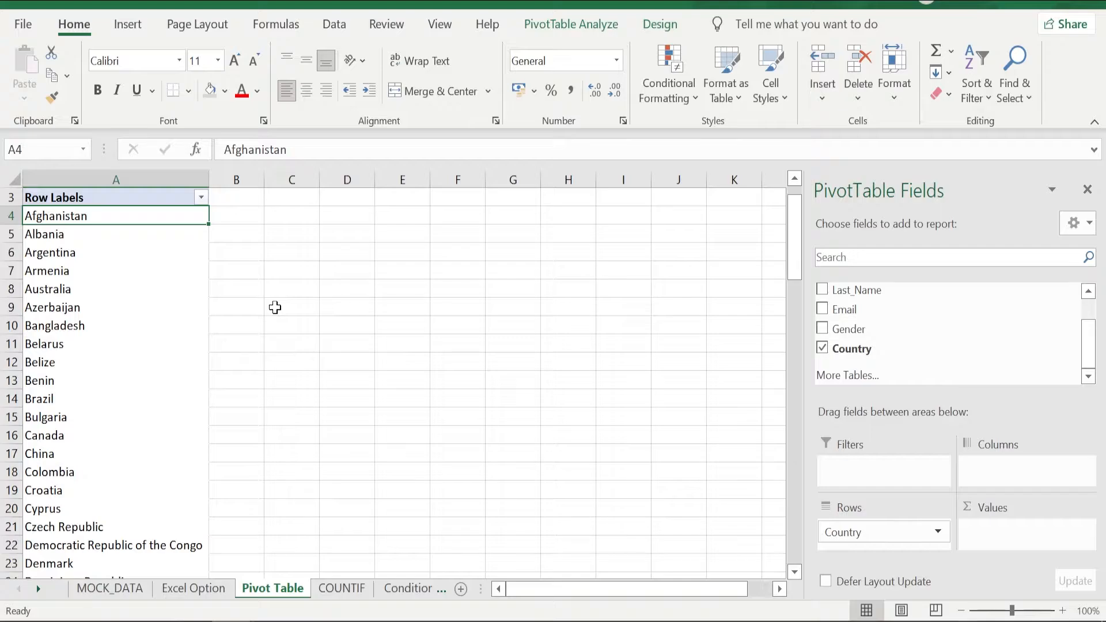
pyautogui.hotkey('ctrl', 'shift', 'Down')
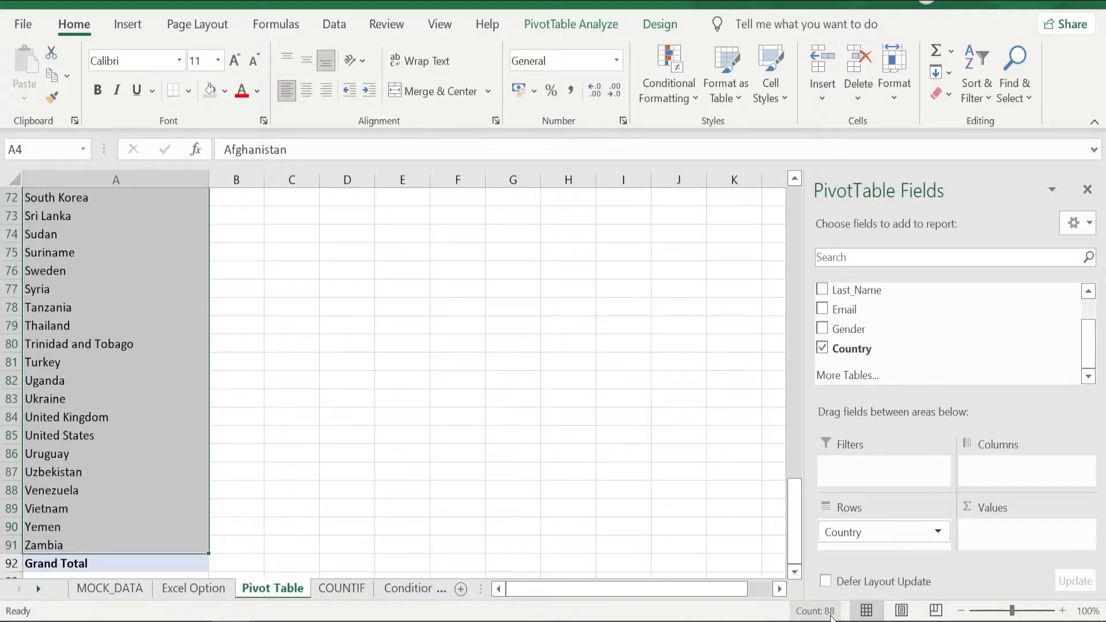
pyautogui.hotkey('ctrl', 'Up')
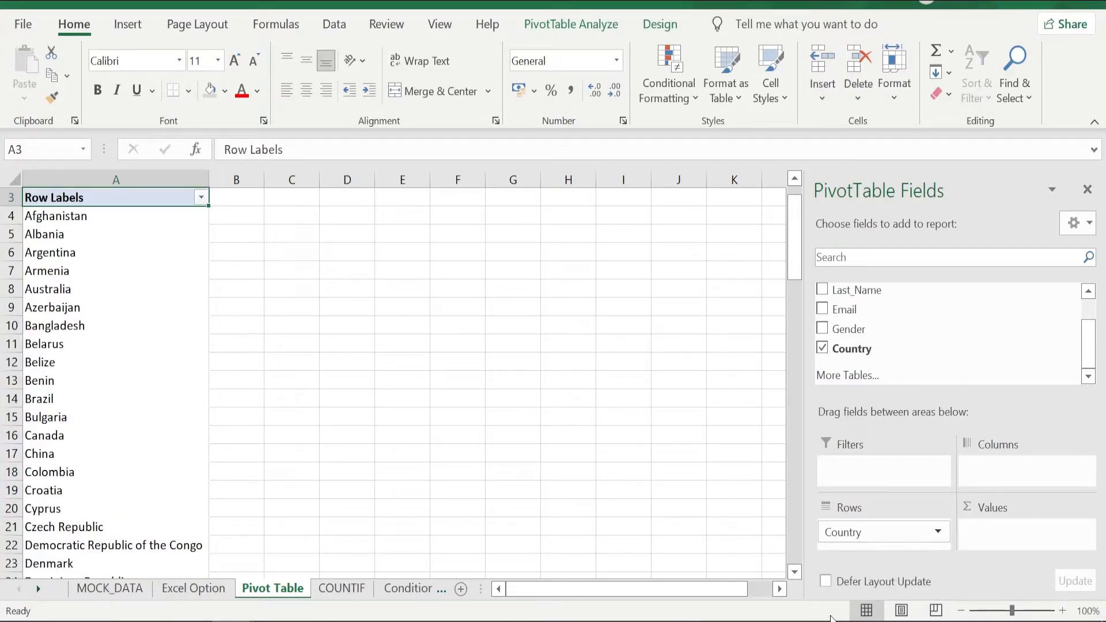
# Enter the header "Duplicates?" in cell B1 of the COUNTIF sheet.
pyautogui.hotkey('ctrl', 'pagedown')
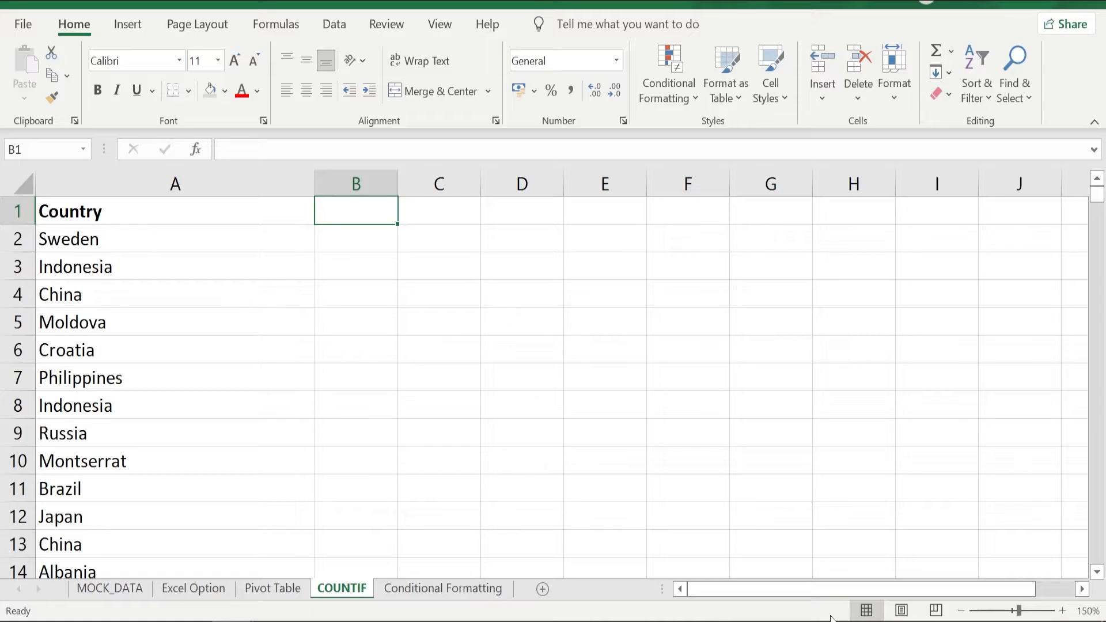
pyautogui.write('Duplicates?')
pyautogui.press('Return')
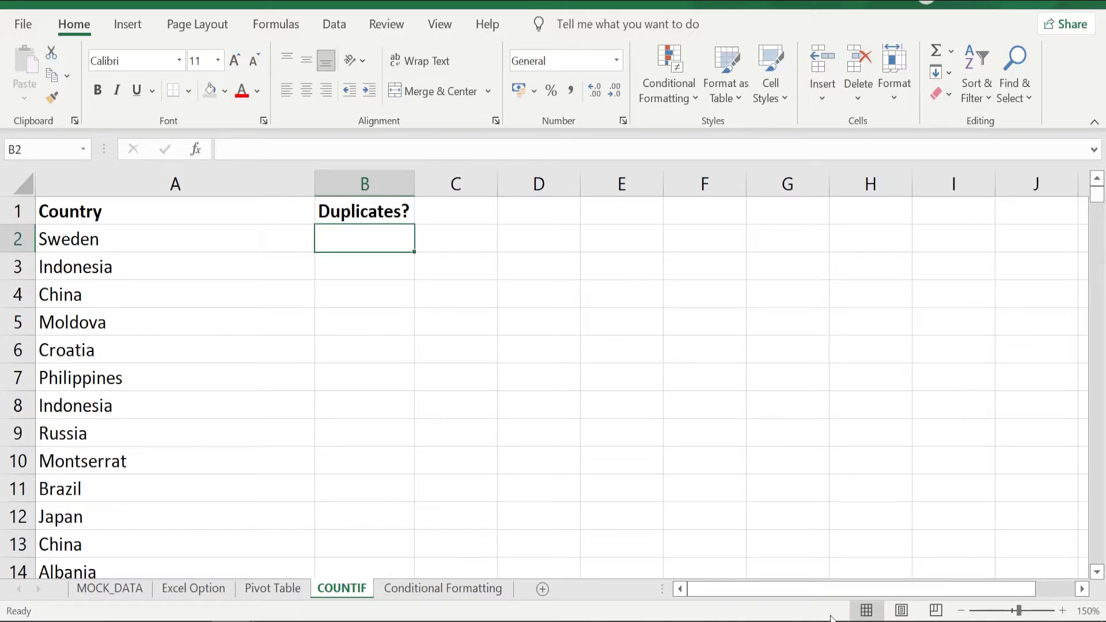
# Enter the formula =COUNTIF(A2:A2,A2) in cell B2.
pyautogui.write('=')
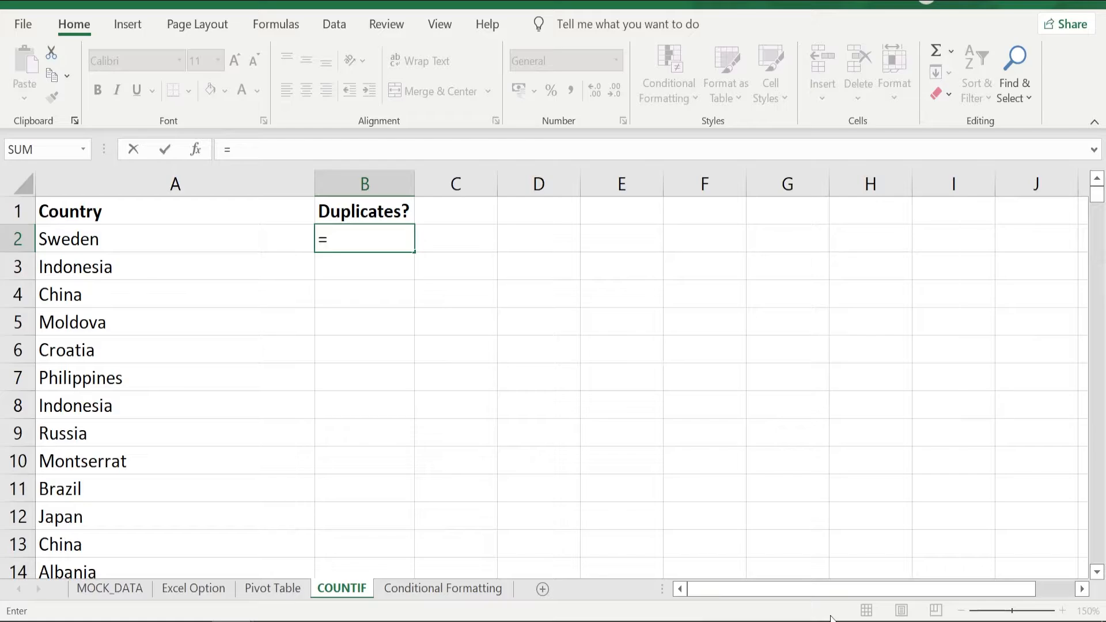
pyautogui.write('countif')
pyautogui.press('Tab')
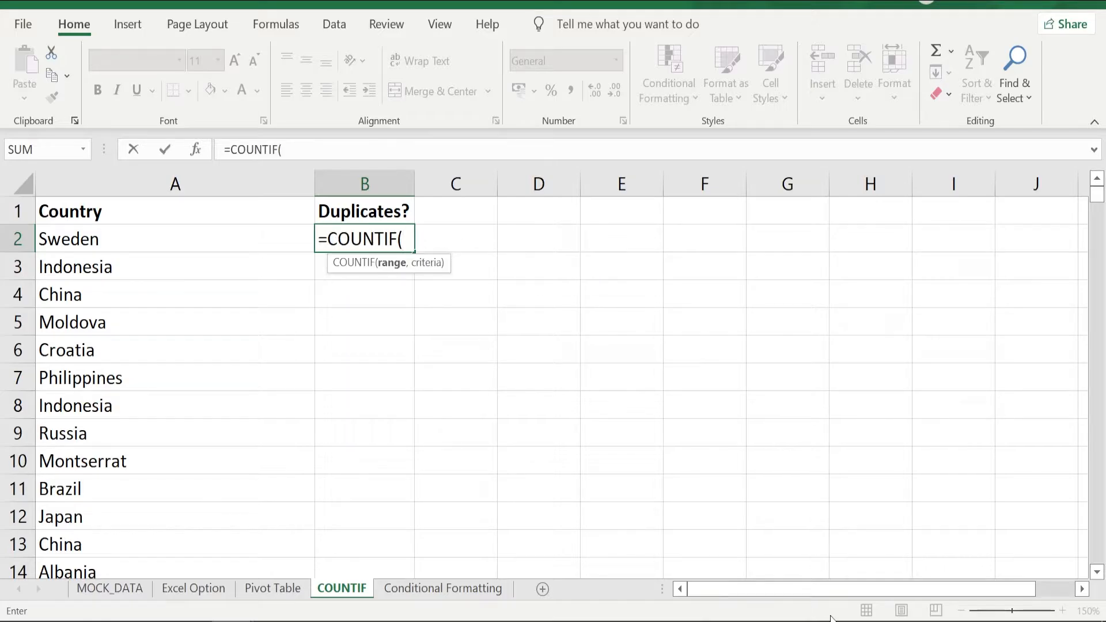
pyautogui.click(78, 240)
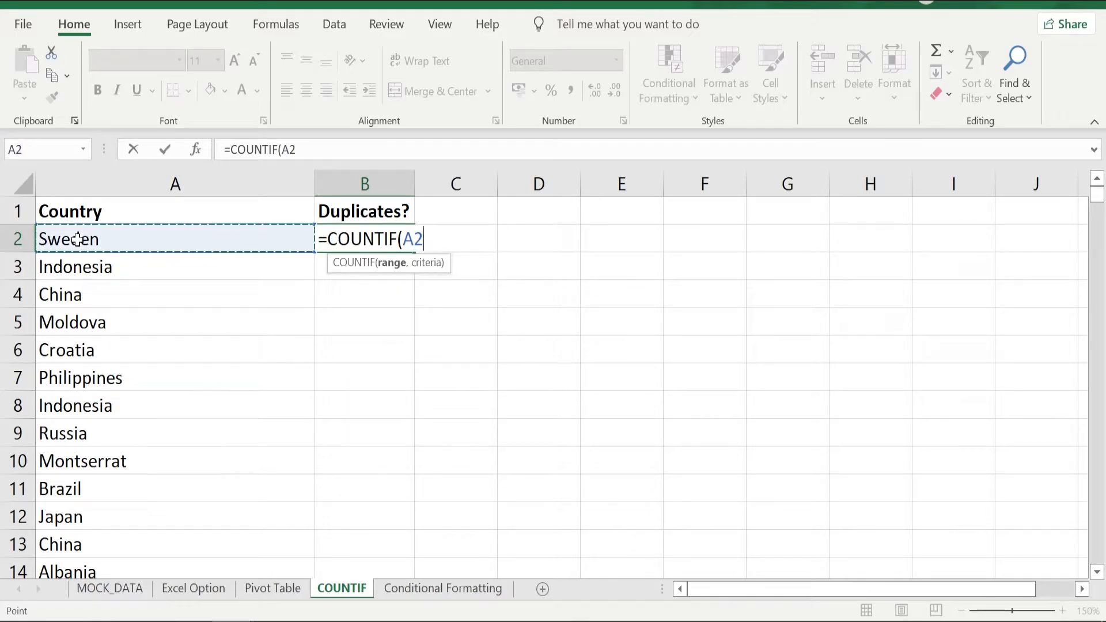
pyautogui.write(':A2,')
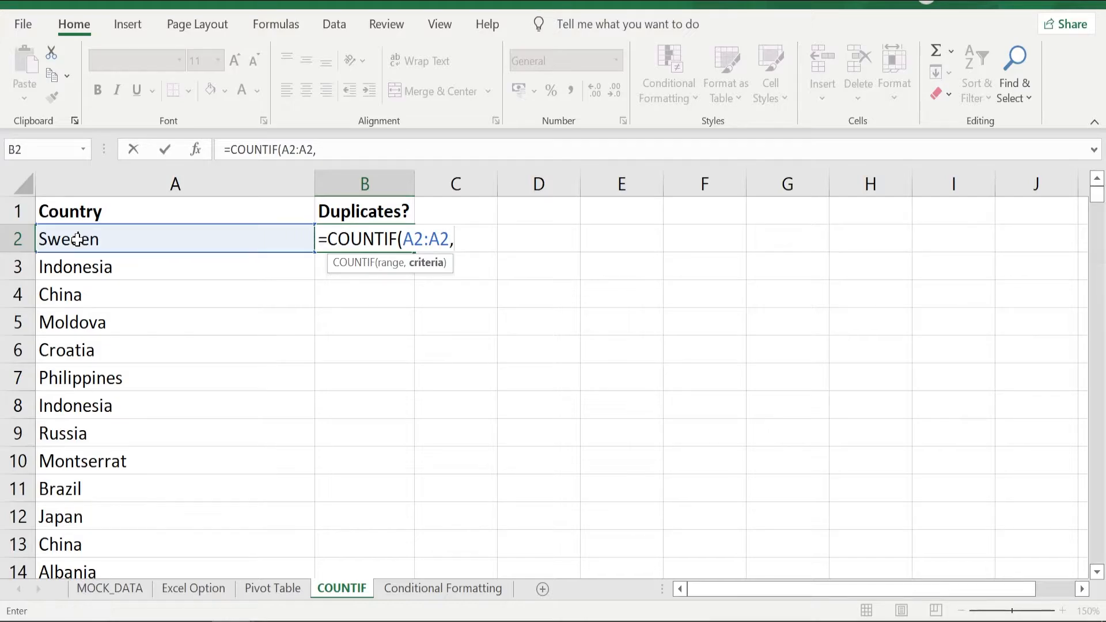
pyautogui.click(126, 240)
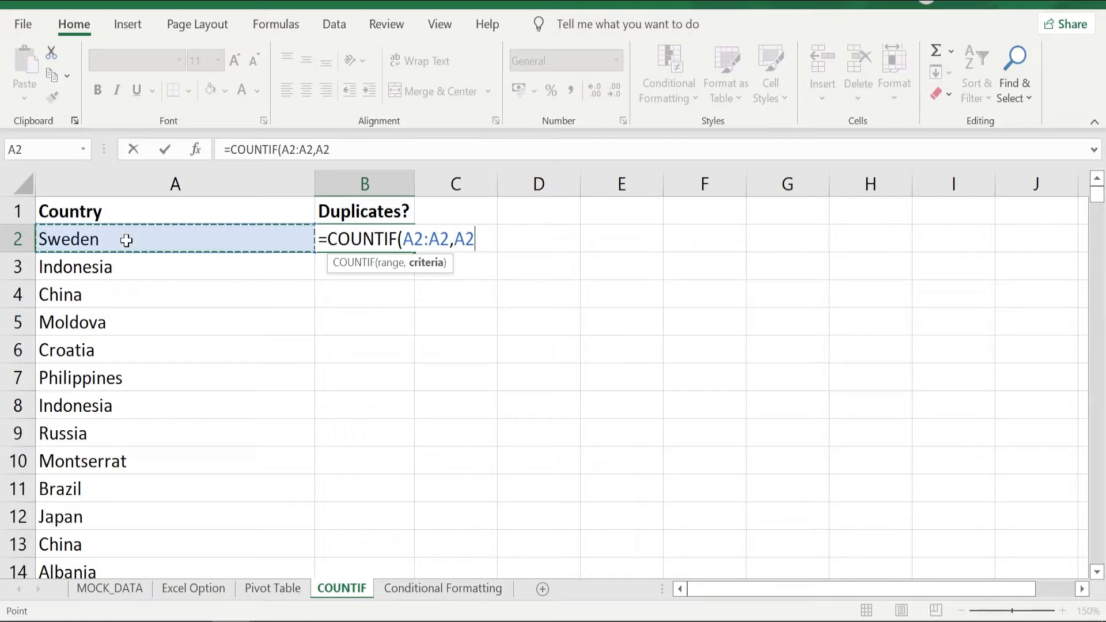
pyautogui.hotkey('ctrl', 'Return')
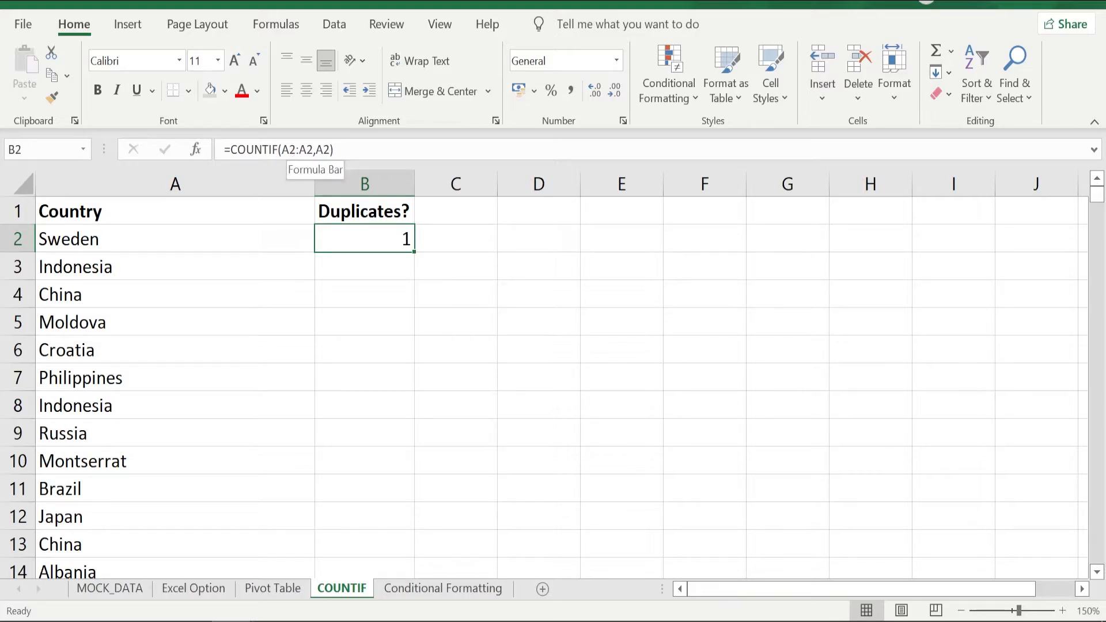
# Make the range start in B2's formula absolute so that it reads =COUNTIF($A$2:A2,A2).
pyautogui.click(282, 150)
pyautogui.press('F4')
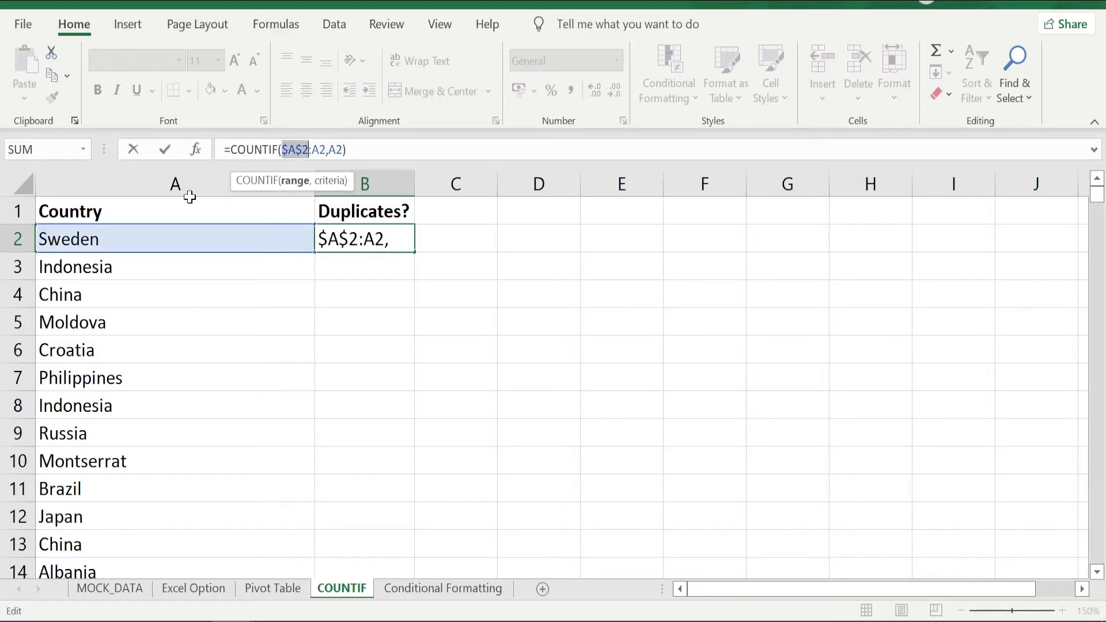
pyautogui.press('Return')
pyautogui.press('Up')
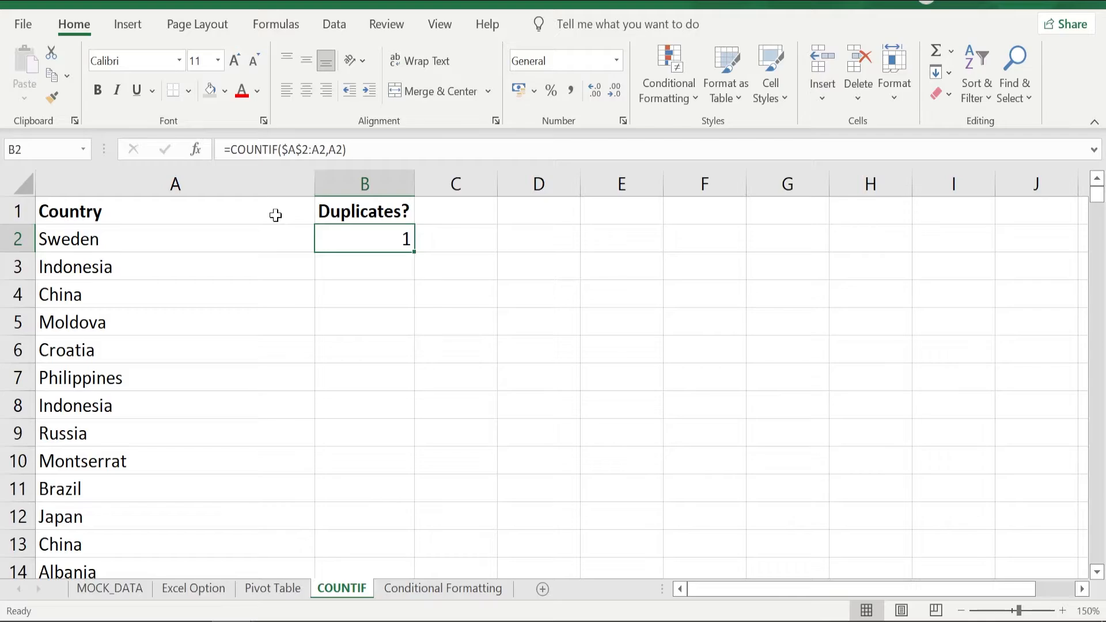
# Fill the COUNTIF formula from B2 down to the last country row and check the formulas in B2 and B8.
pyautogui.press('pagedown')
pyautogui.press('Left')
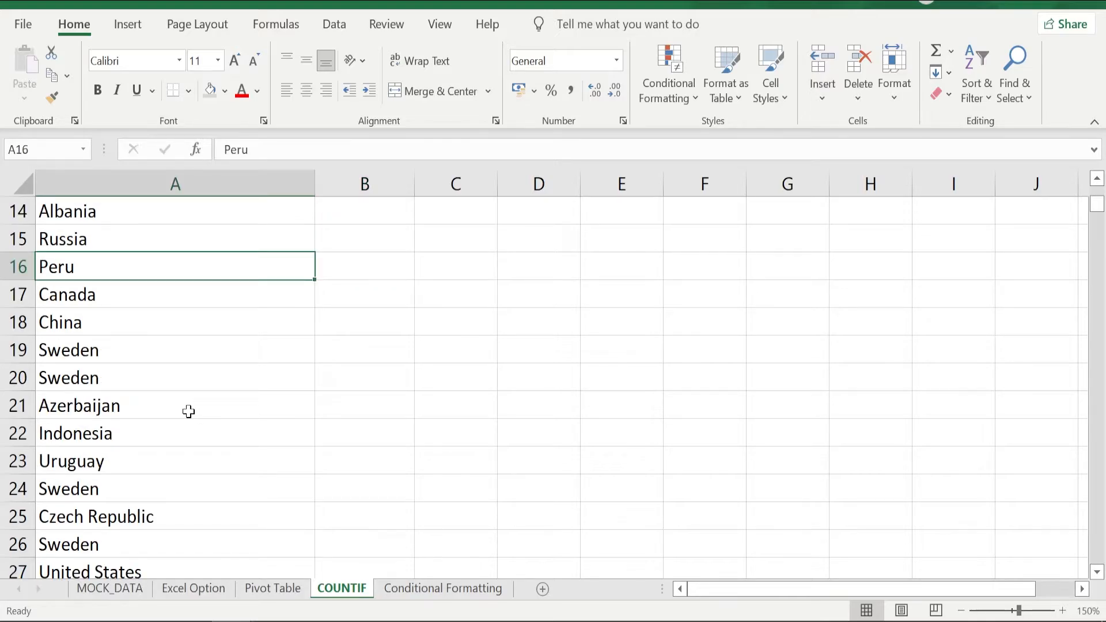
pyautogui.hotkey('ctrl', 'Down')
pyautogui.press('Right')
pyautogui.hotkey('ctrl', 'Up')
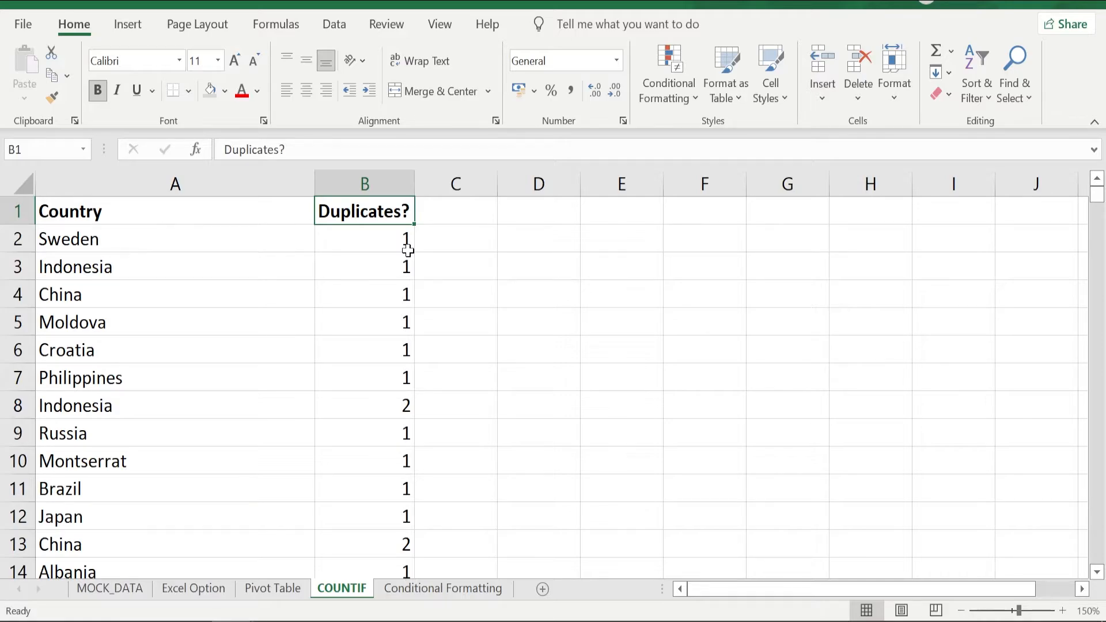
pyautogui.scroll(-4, 408, 250)
pyautogui.scroll(4, 407, 250)
pyautogui.click(357, 245)
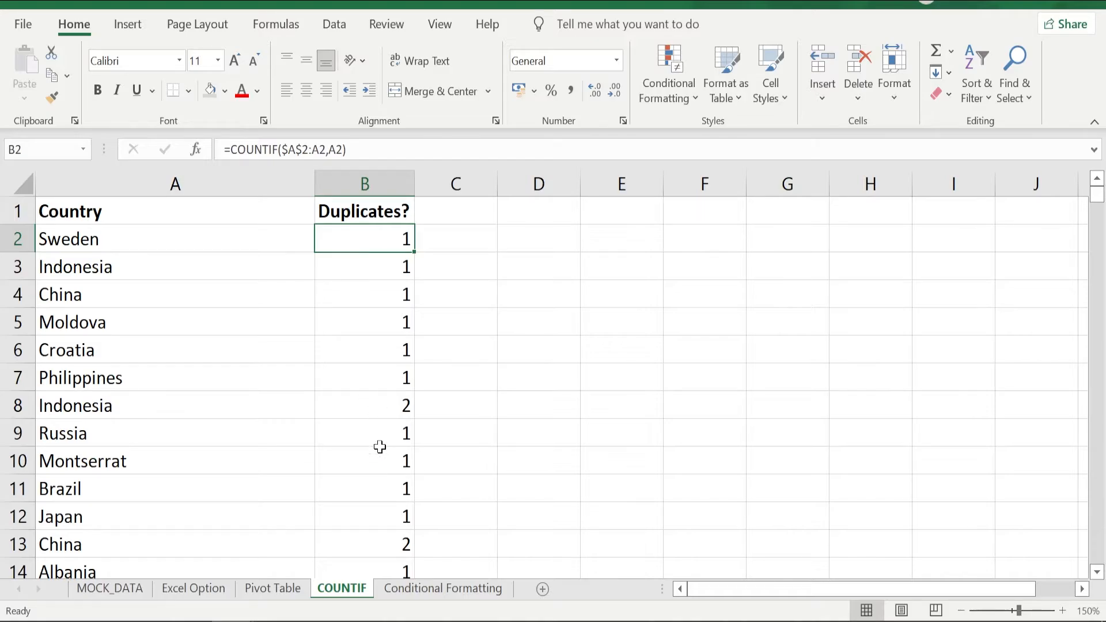
pyautogui.click(374, 403)
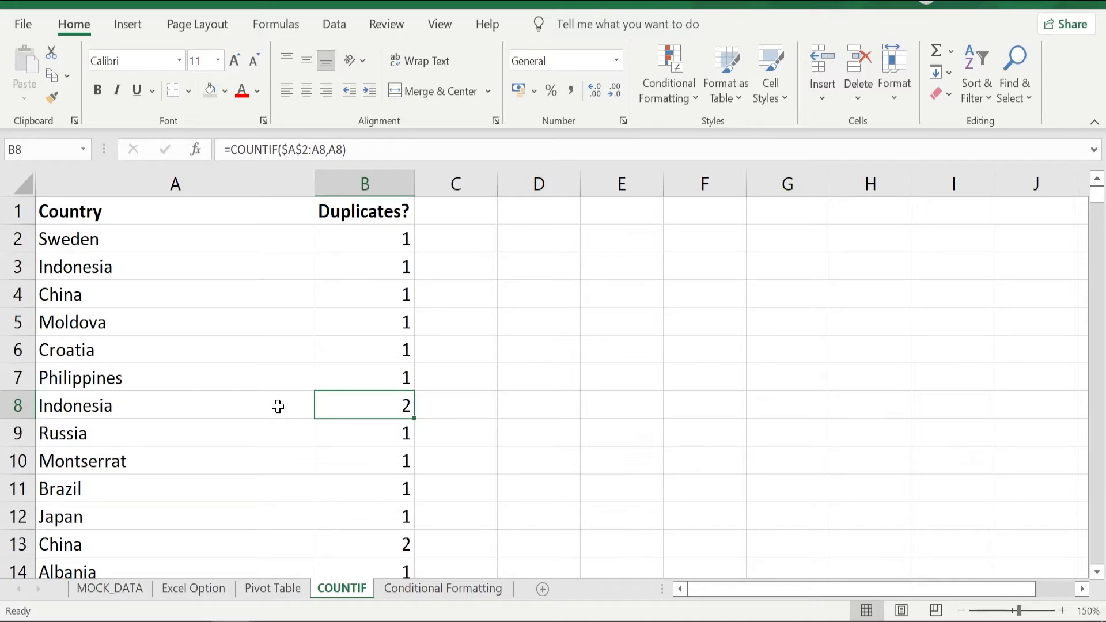
pyautogui.hotkey('ctrl', 'Up')
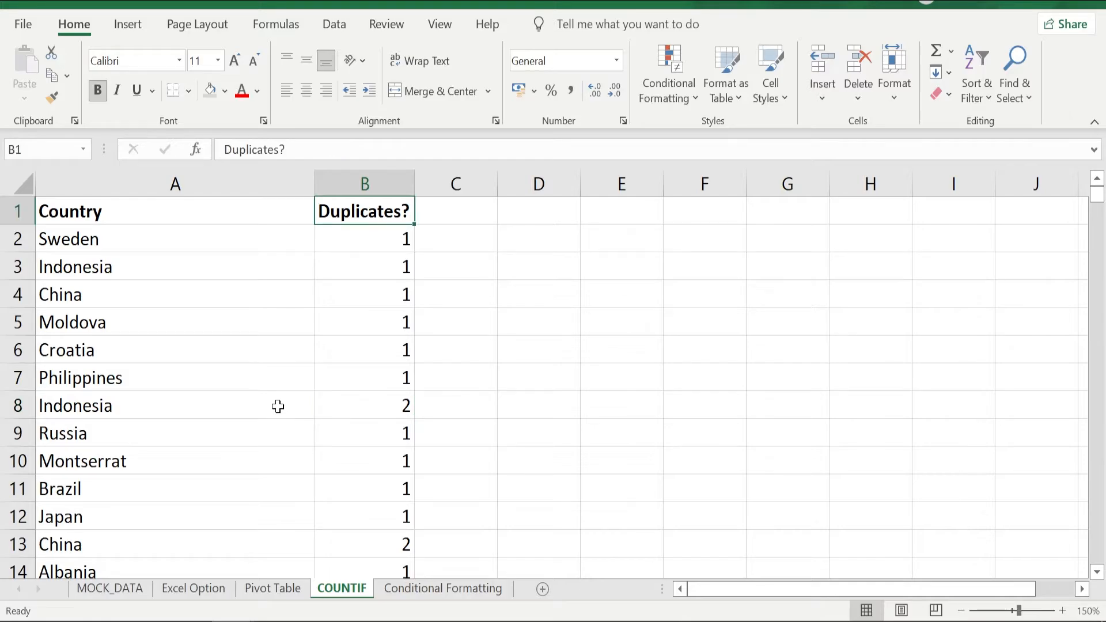
# Add a filter to the header row and show only the rows with the value 1 in the "Duplicates?" column.
pyautogui.hotkey('ctrl', 'shift', 'Down')
pyautogui.hotkey('ctrl', 'shift', 'Left')
pyautogui.hotkey('ctrl', 'Up')
pyautogui.press('Down')
pyautogui.press('Down')
pyautogui.press('Down')
pyautogui.press('Down')
pyautogui.press('Down')
pyautogui.press('Down')
pyautogui.press('Down')
pyautogui.press('Down')
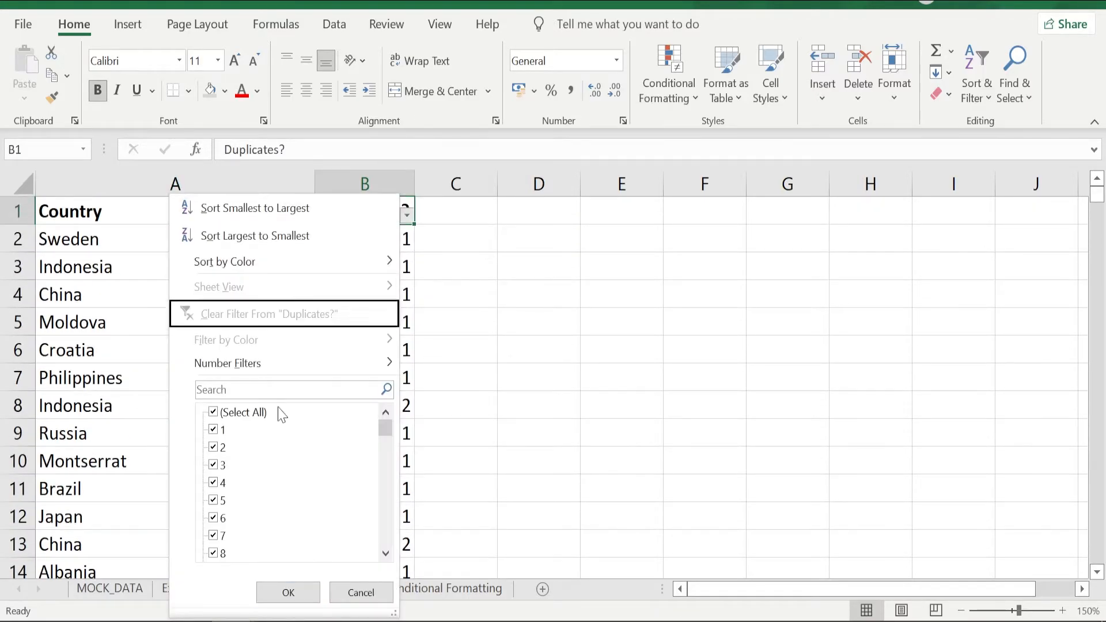
pyautogui.press('space')
pyautogui.press('Down')
pyautogui.press('space')
pyautogui.press('Return')
pyautogui.press('Down')
# Select the filtered countries from A2 down to check their count, and undo the "Duplicates?" value filter.
pyautogui.press('Left')
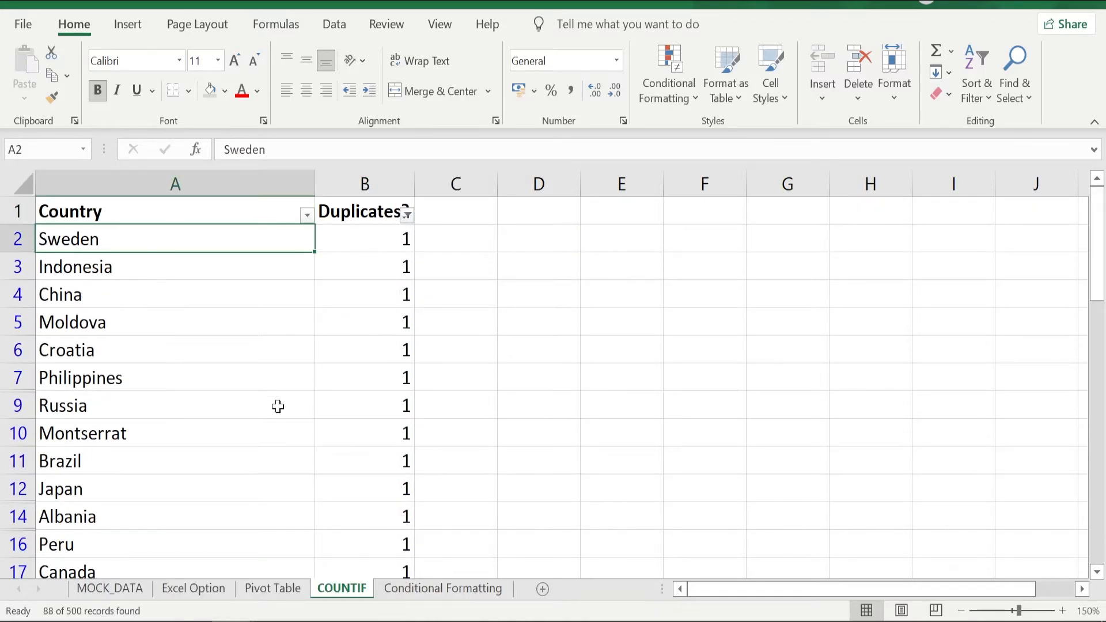
pyautogui.hotkey('ctrl', 'shift', 'Down')
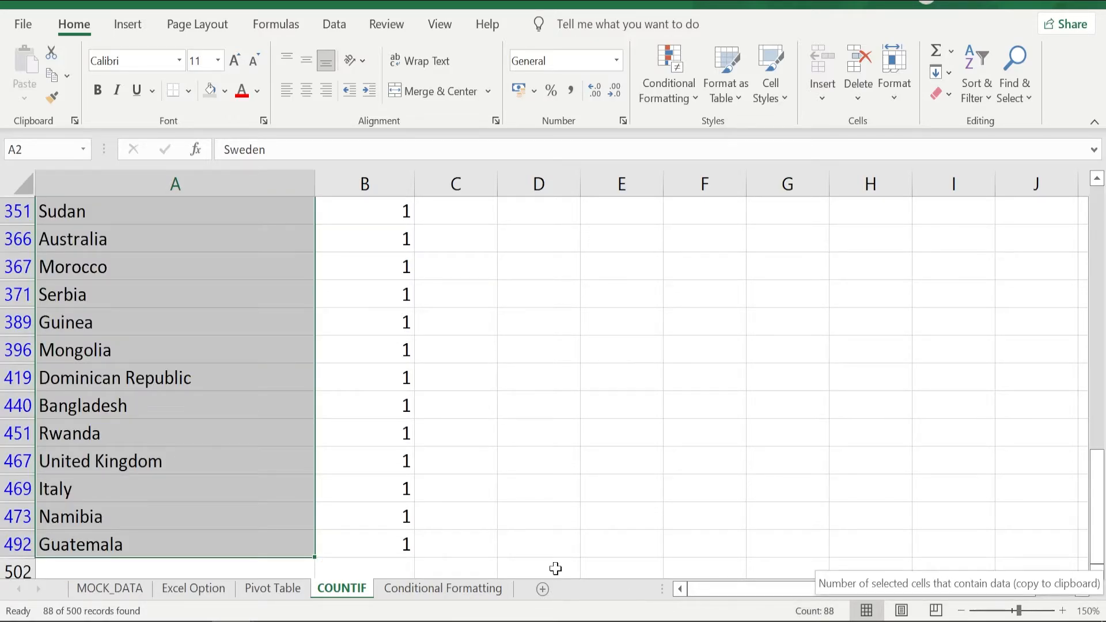
pyautogui.hotkey('ctrl', 'z')
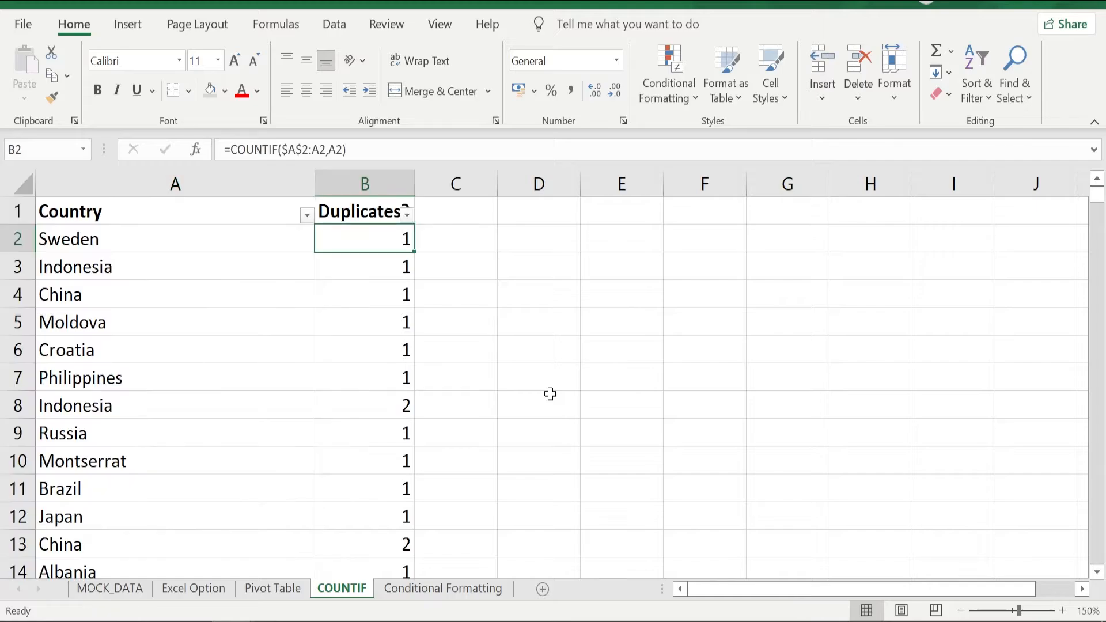
# Copy the formula text COUNTIF($A$2:A2,A2) from cell B2 and leave the cell unchanged.
pyautogui.press('Up')
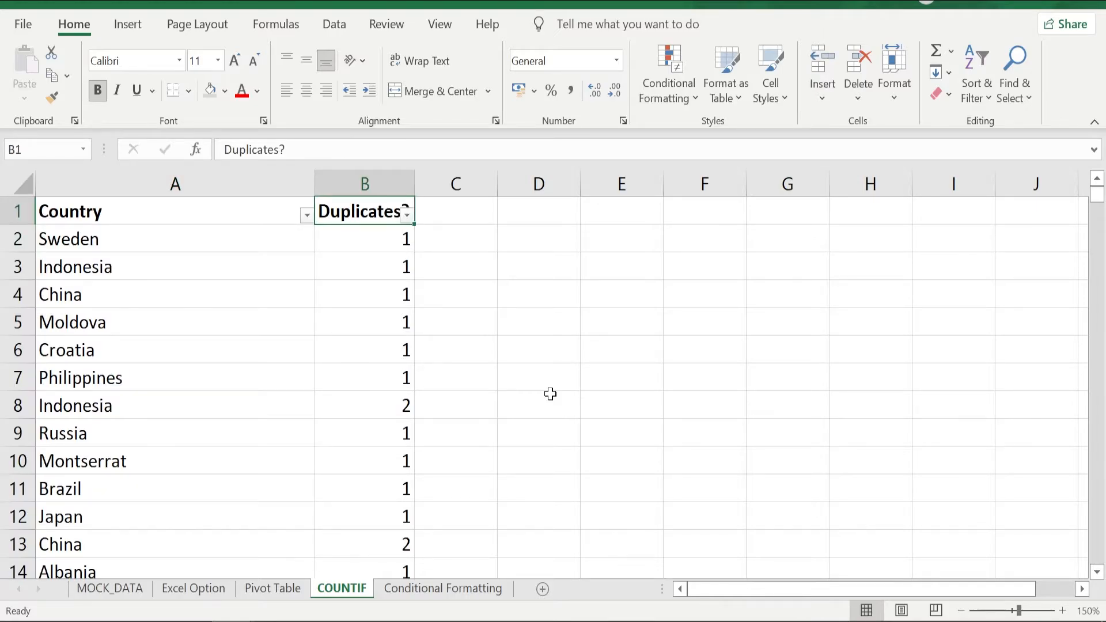
pyautogui.press('Down')
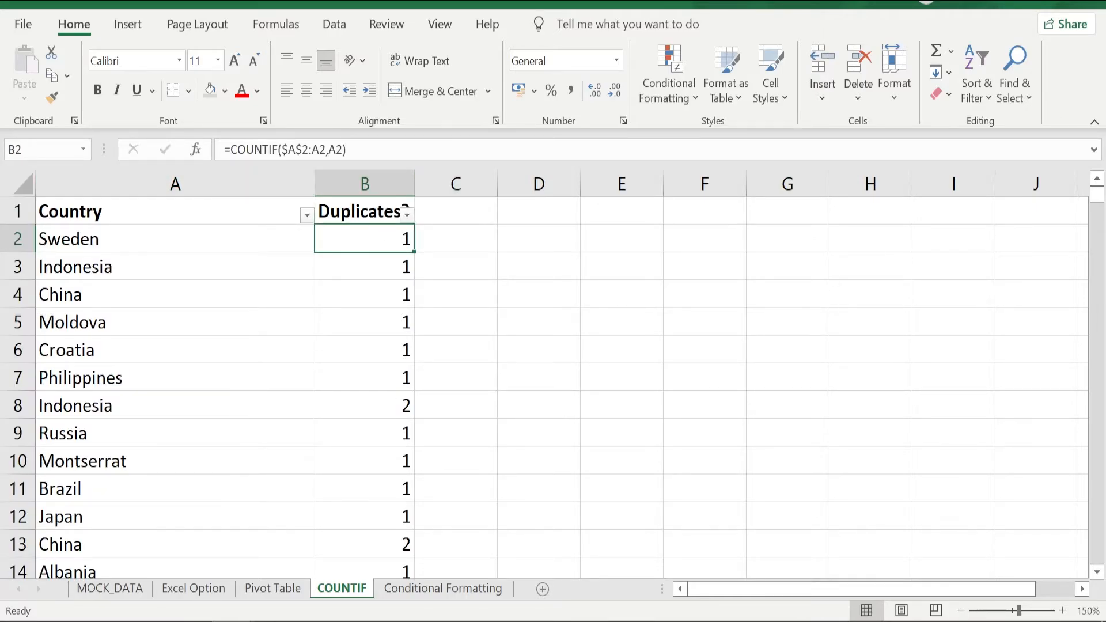
pyautogui.moveTo(231, 149); pyautogui.dragTo(353, 151)
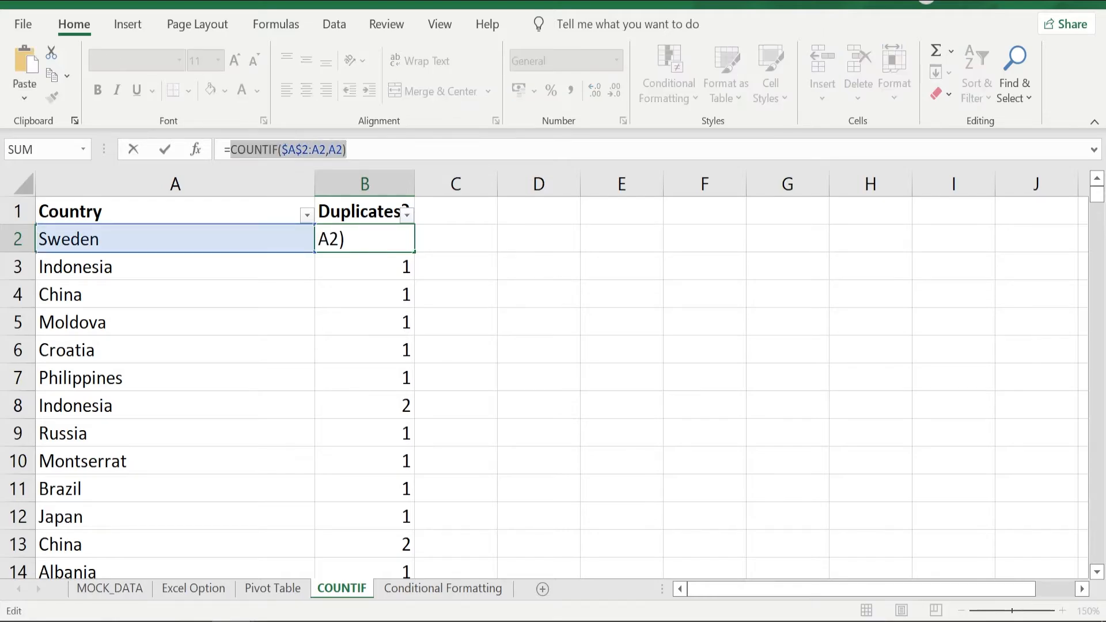
pyautogui.press('Tab')
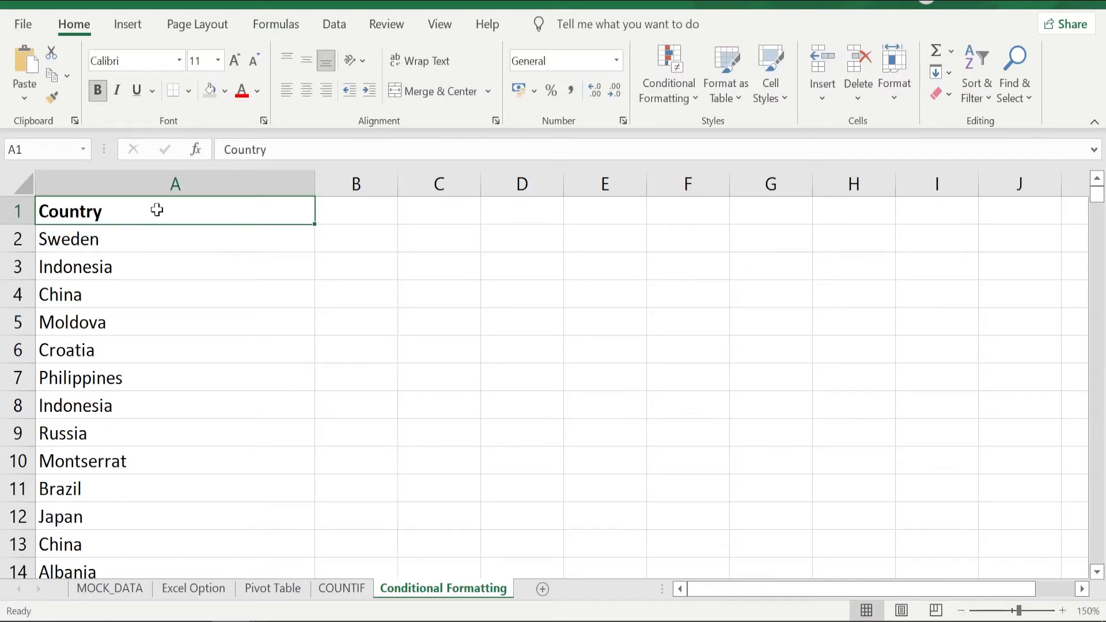
# On the Conditional Formatting sheet, start a formula-based formatting rule for cell A2 with =COUNTIF($A$2:A2,A2)>1.
pyautogui.click(85, 241)
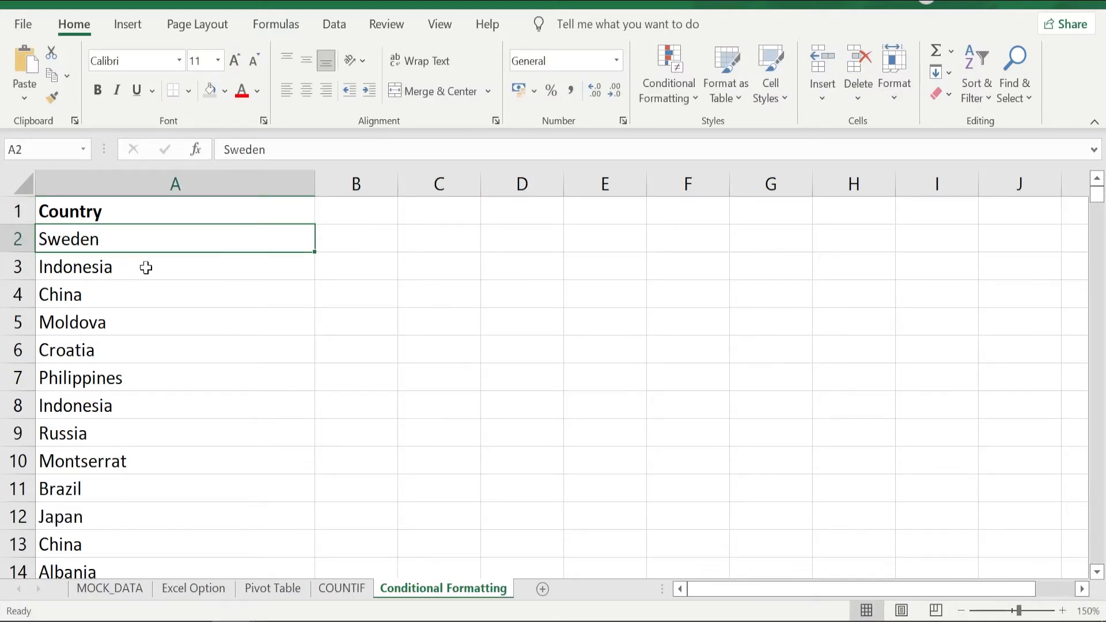
pyautogui.click(671, 91)
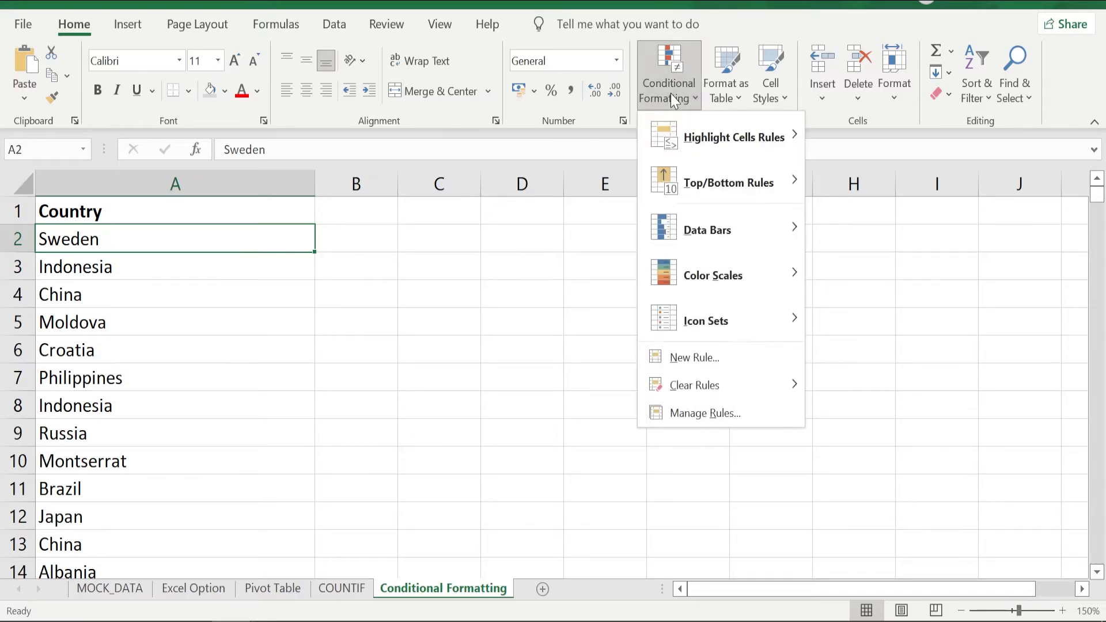
pyautogui.click(692, 354)
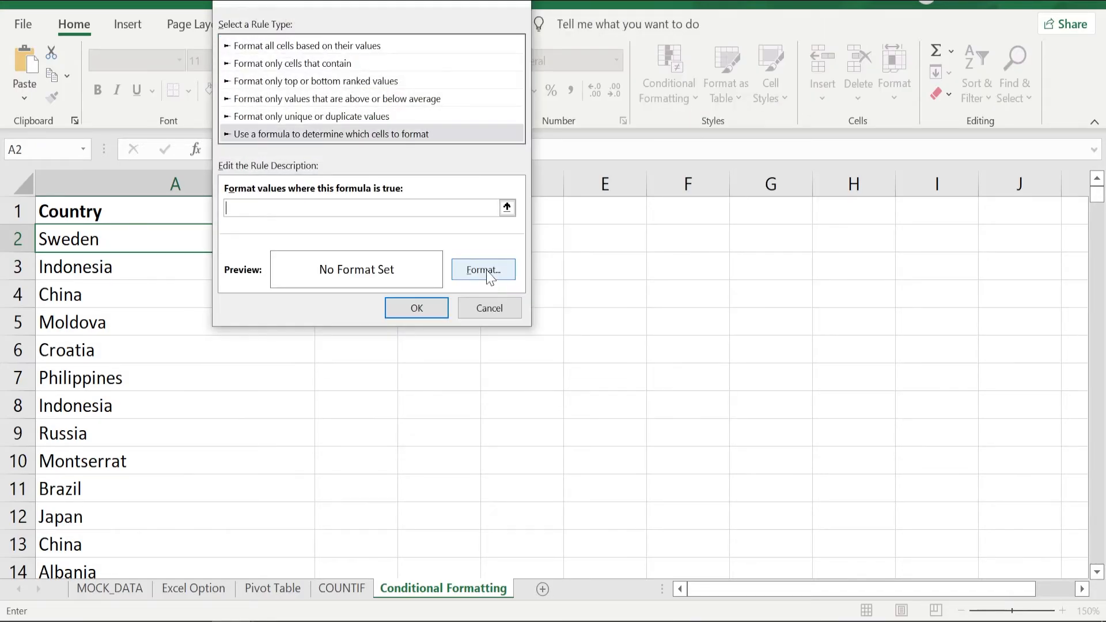
pyautogui.write('=COUNTIF($A$2:A2,A2)>1')
# Give the new rule a yellow background fill and apply it to cell A2.
pyautogui.click(490, 277)
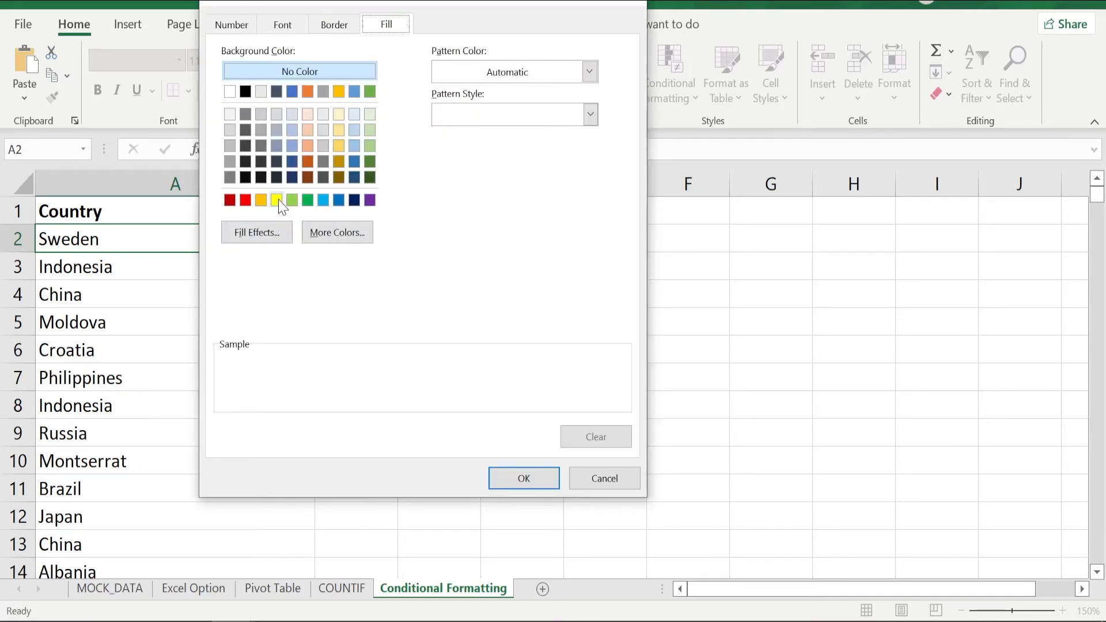
pyautogui.click(277, 201)
pyautogui.click(514, 481)
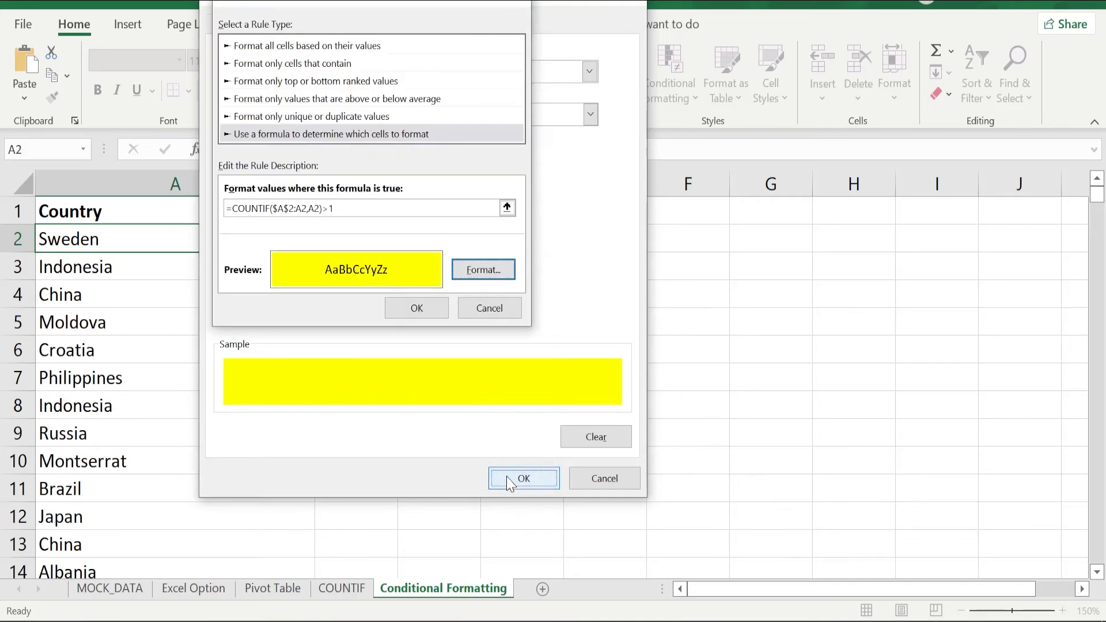
pyautogui.click(415, 309)
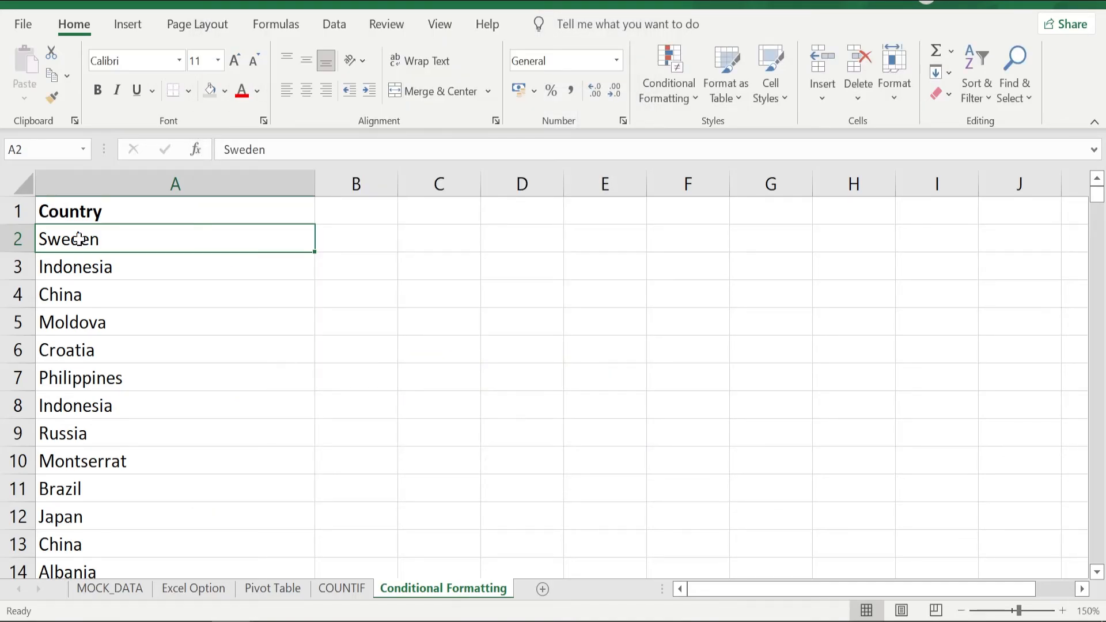
# Copy A2's conditional formatting down the rest of the Country column with Format Painter and review the highlighted duplicates.
pyautogui.click(51, 98)
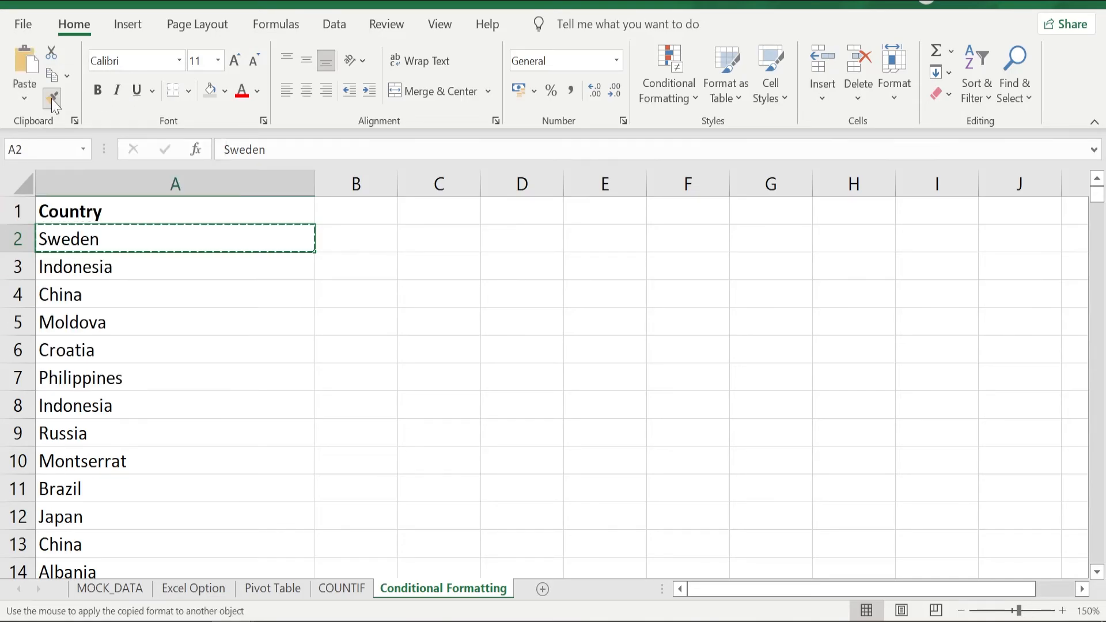
pyautogui.moveTo(111, 240); pyautogui.dragTo(149, 615)
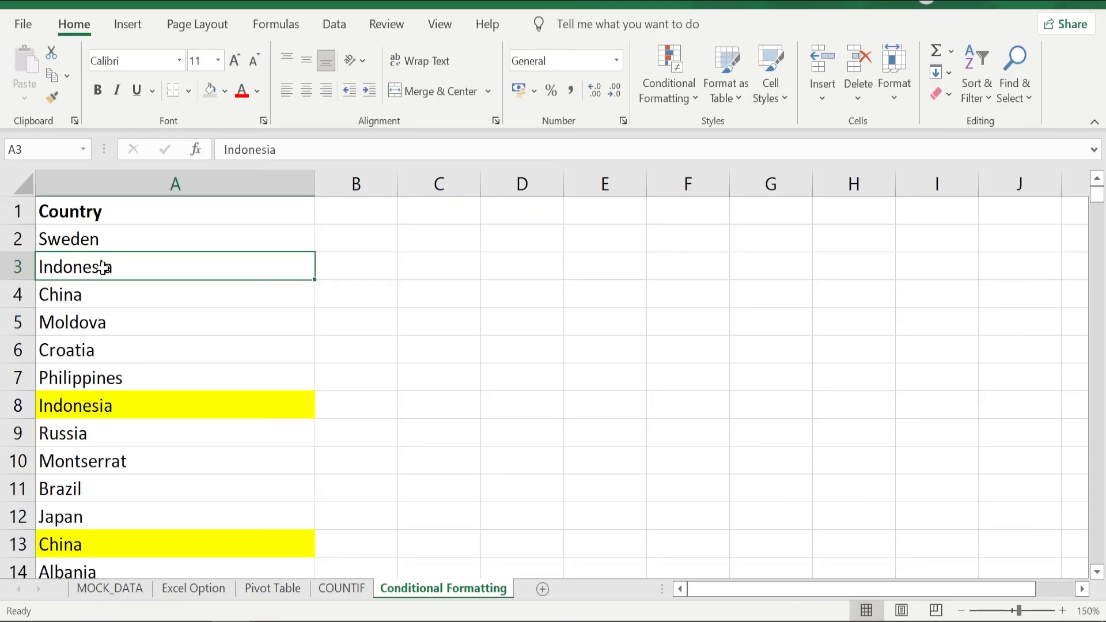
pyautogui.scroll(-1, 103, 267)
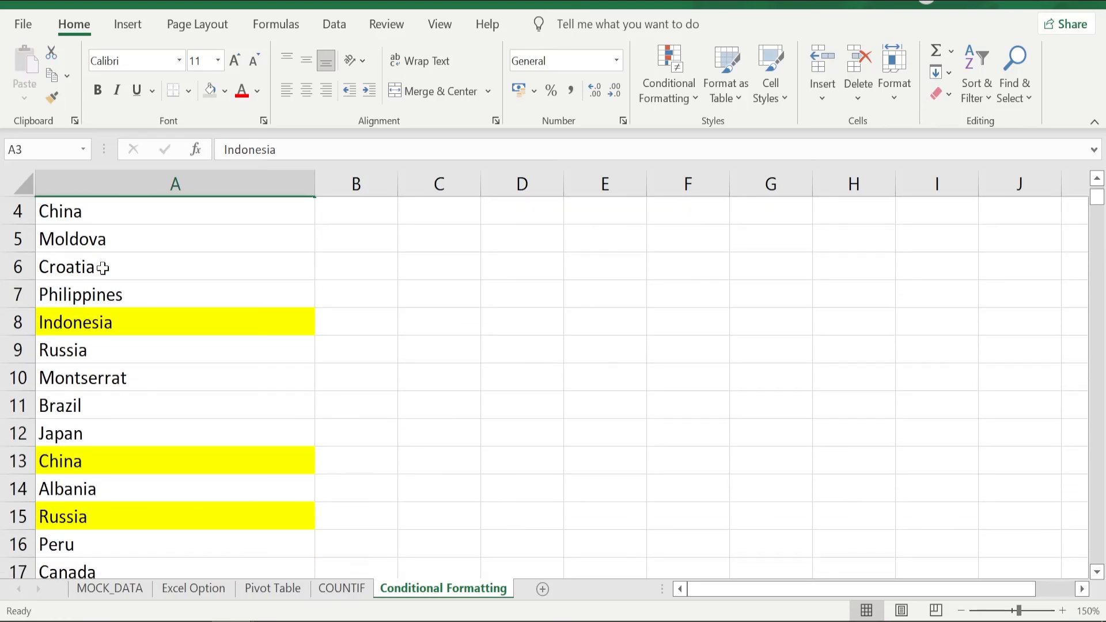
pyautogui.scroll(-1, 102, 268)
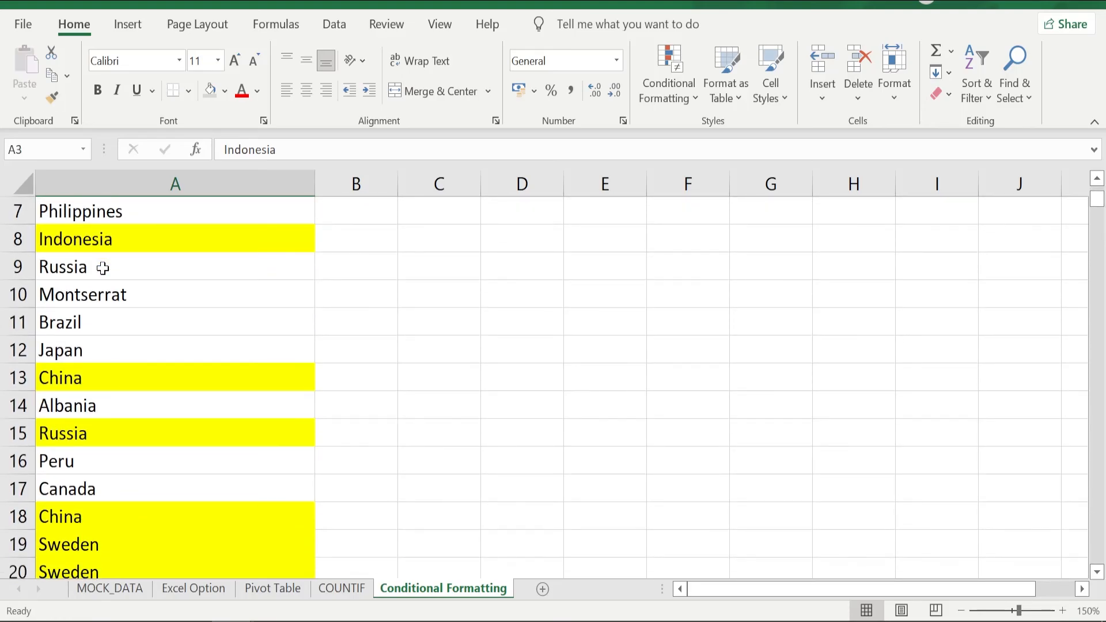
pyautogui.scroll(2, 102, 268)
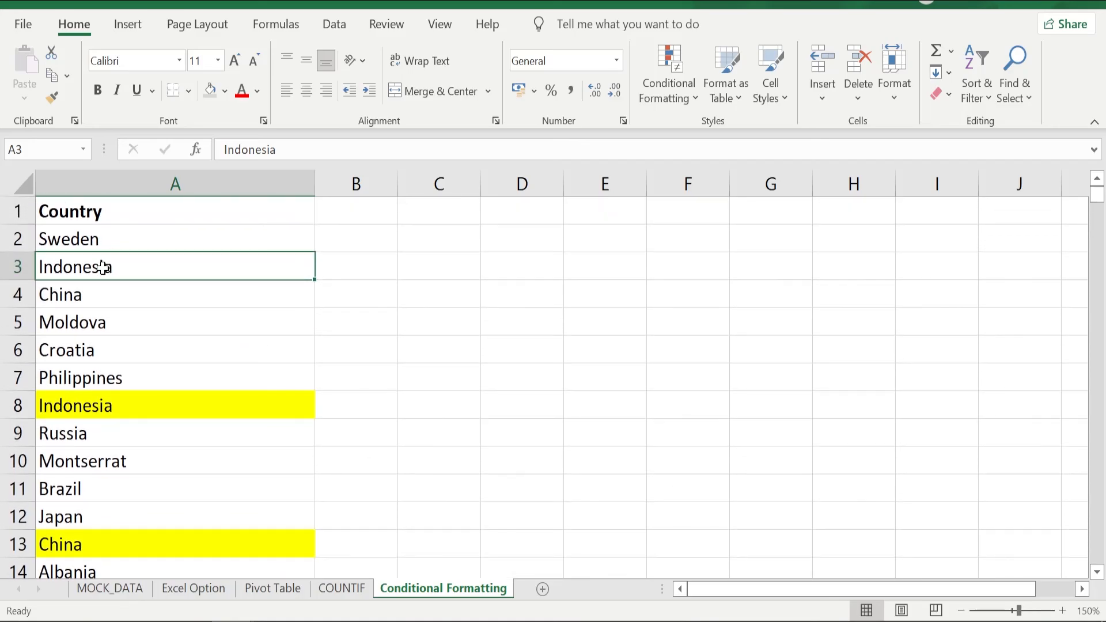
# Filter the Country column to show only the countries without the yellow highlight.
pyautogui.click(175, 209)
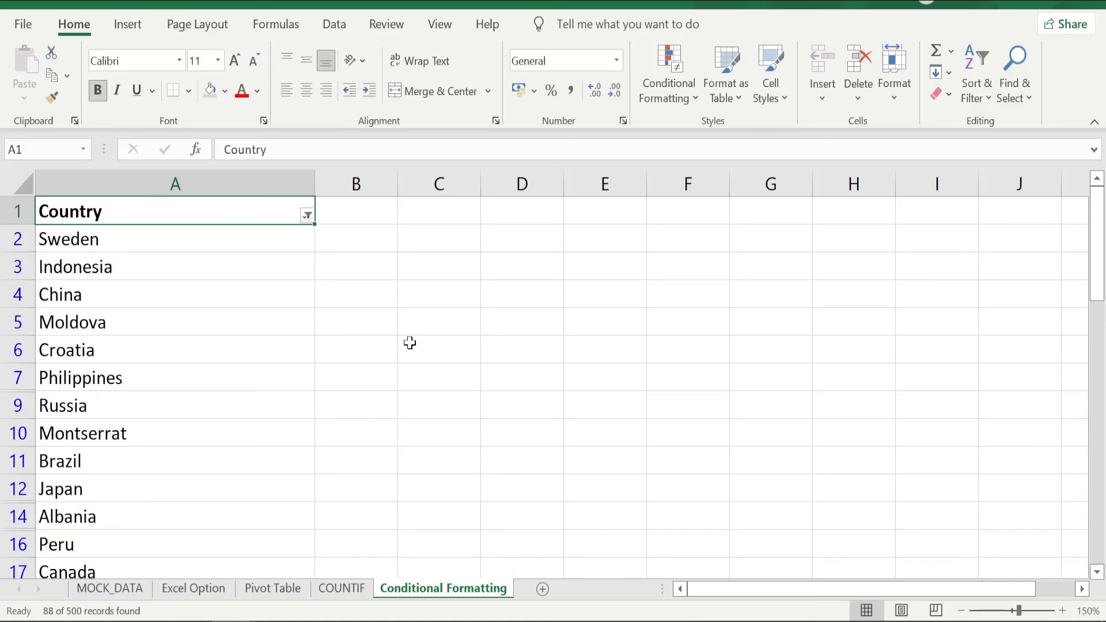